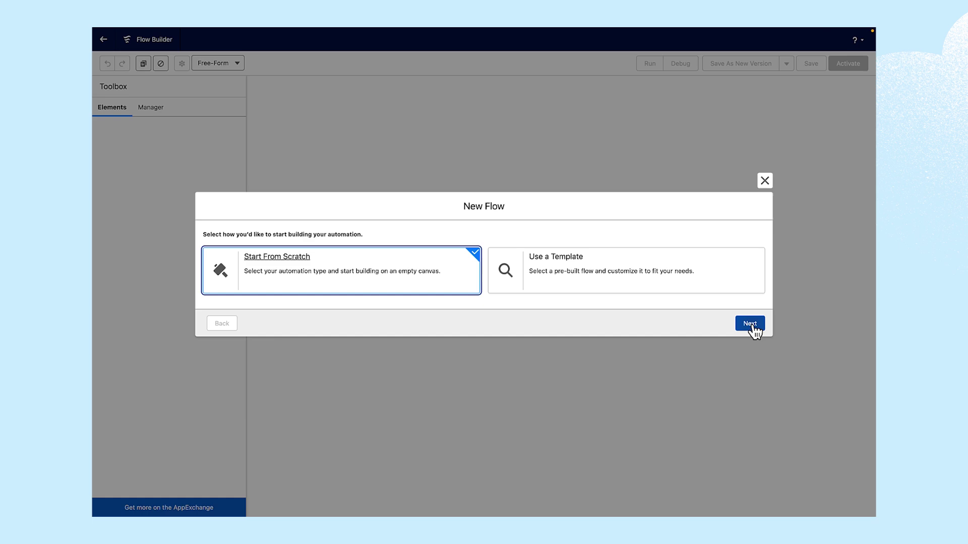
Start a new Autolaunched Flow (No Trigger) from scratch, leaving only Start and End
left_click(750, 325)
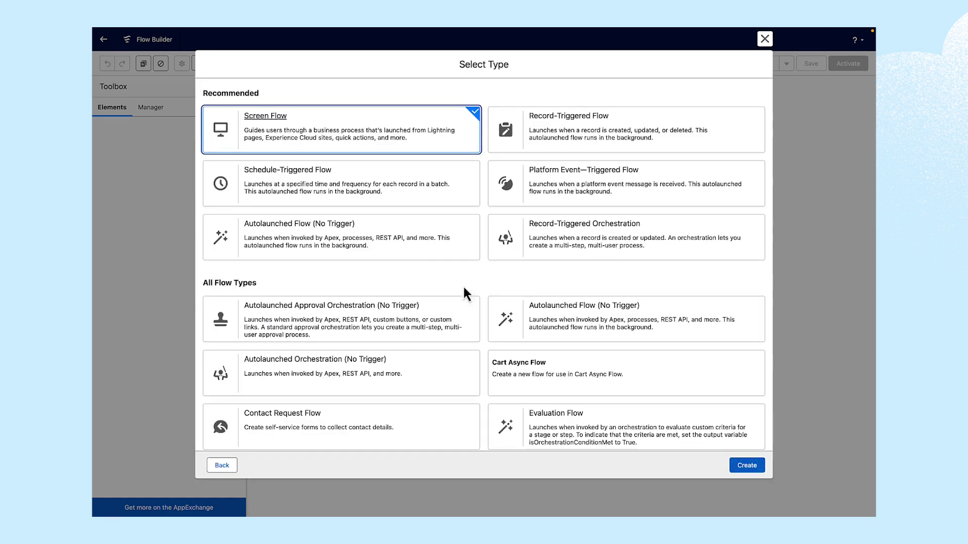
left_click(389, 245)
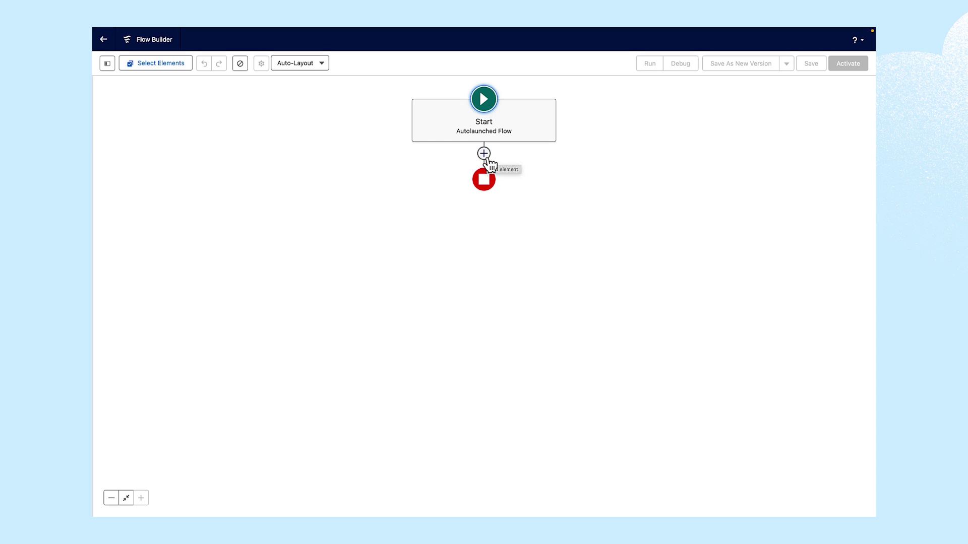
Add a Get Records element labelled getCaseDetails that queries Case records
left_click(485, 155)
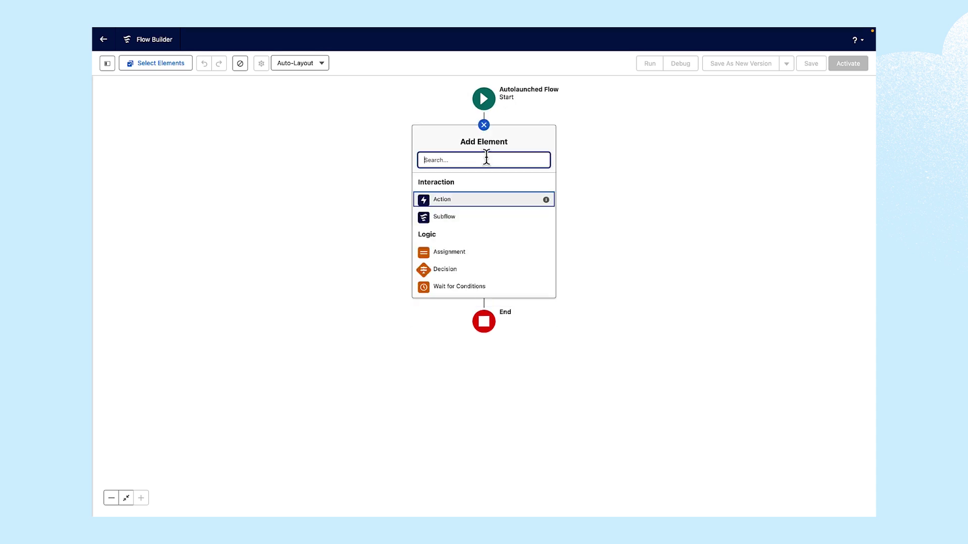
type("get re")
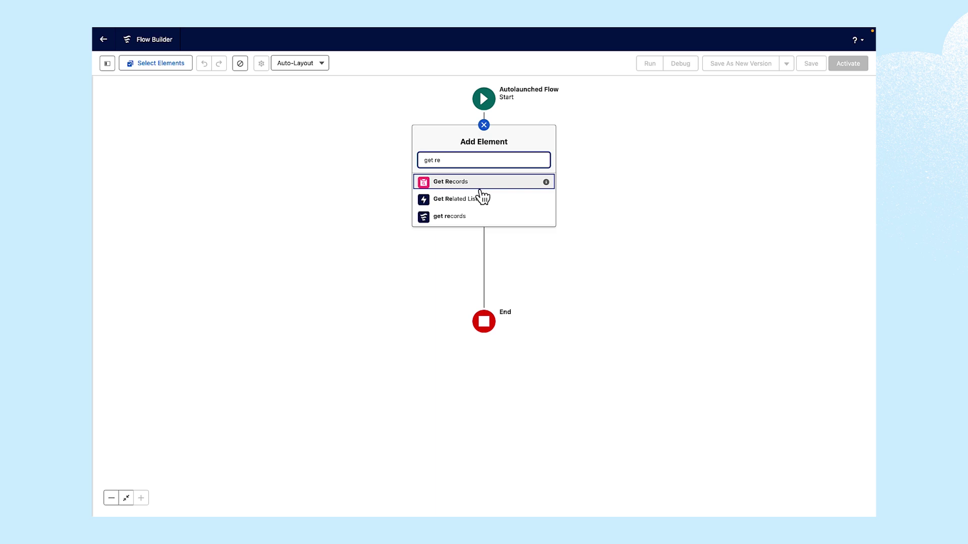
left_click(472, 183)
type("get")
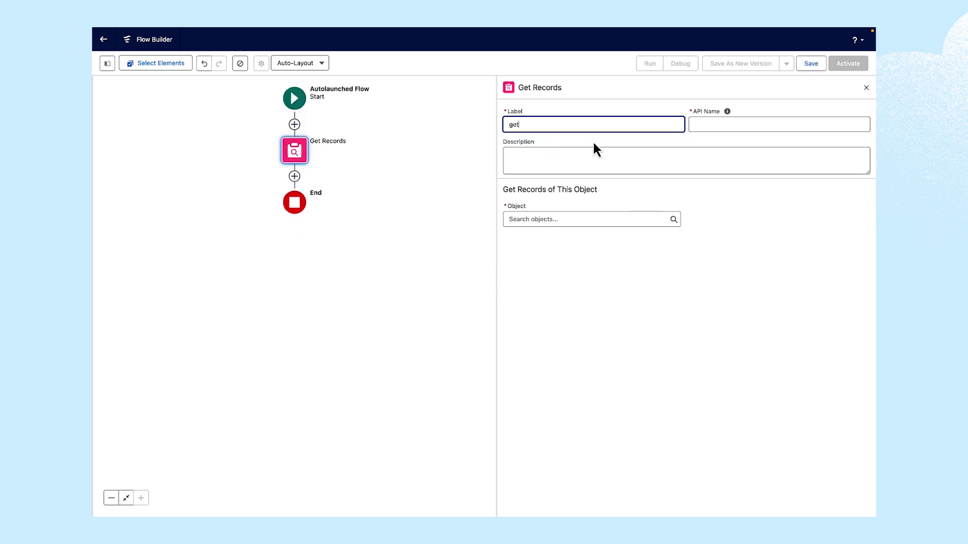
type("CaseDetails")
left_click(570, 220)
type("case")
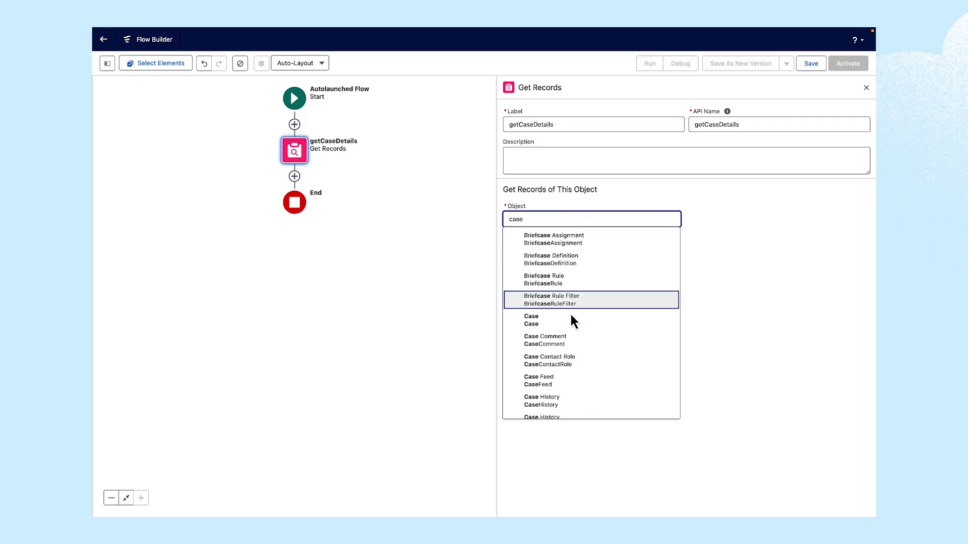
left_click(558, 326)
Filter the Cases to Status Equals Escalated
left_click(558, 315)
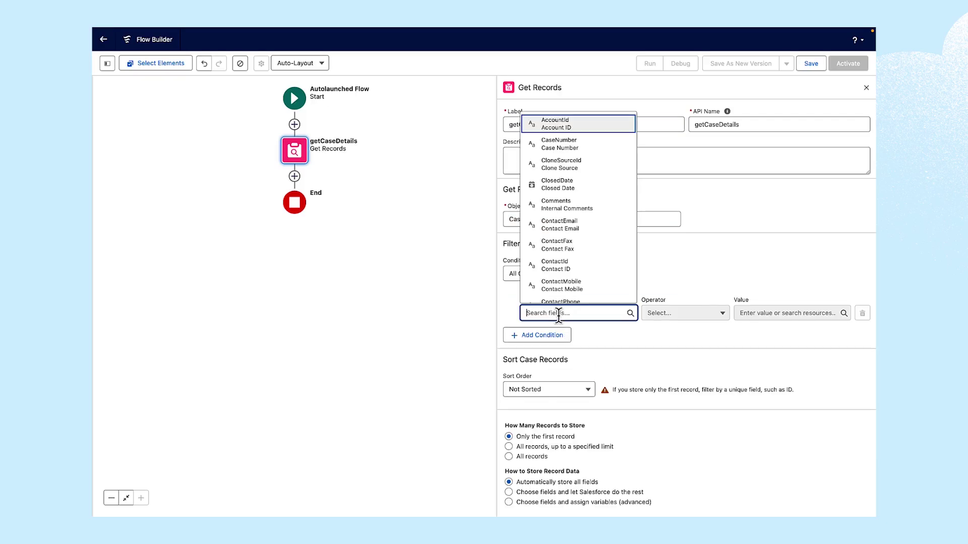
type("Status")
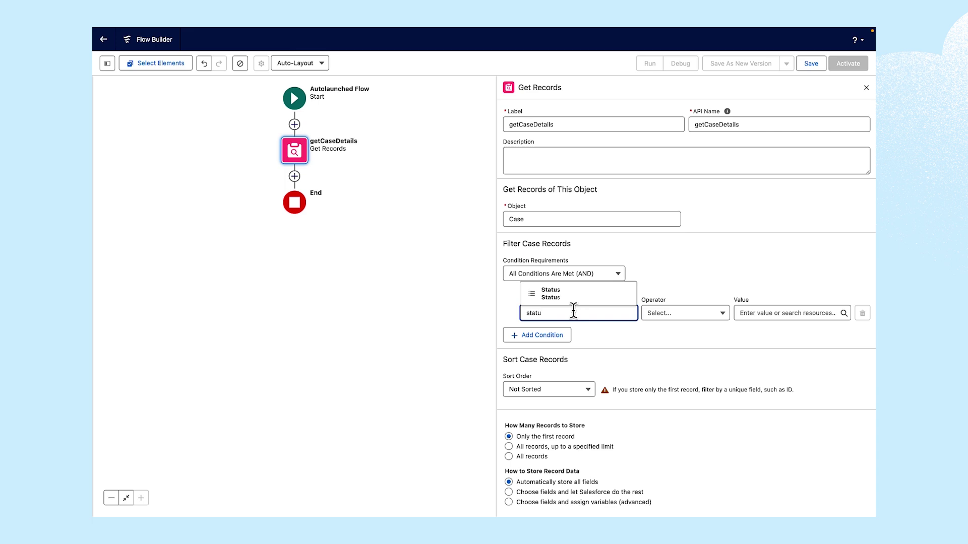
left_click(571, 295)
left_click(740, 313)
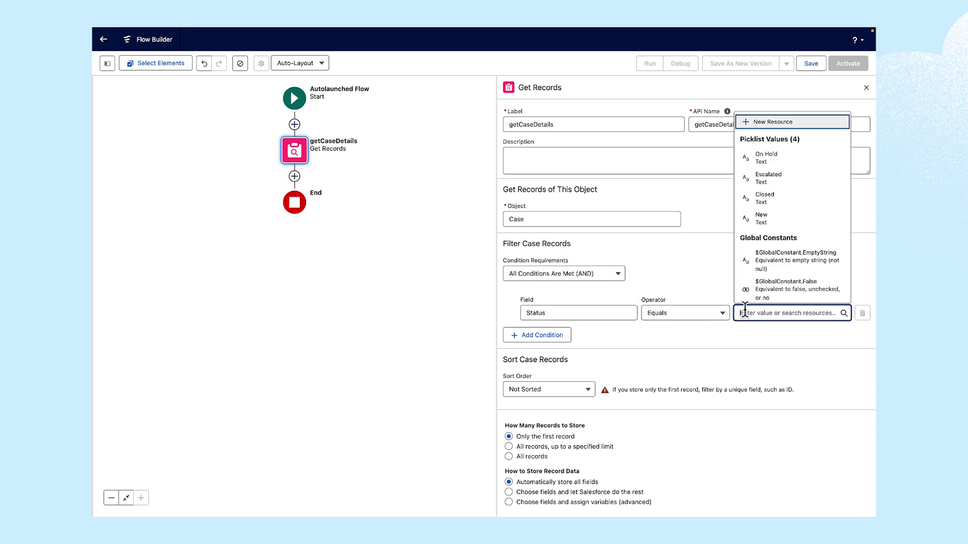
type("es")
left_click(769, 246)
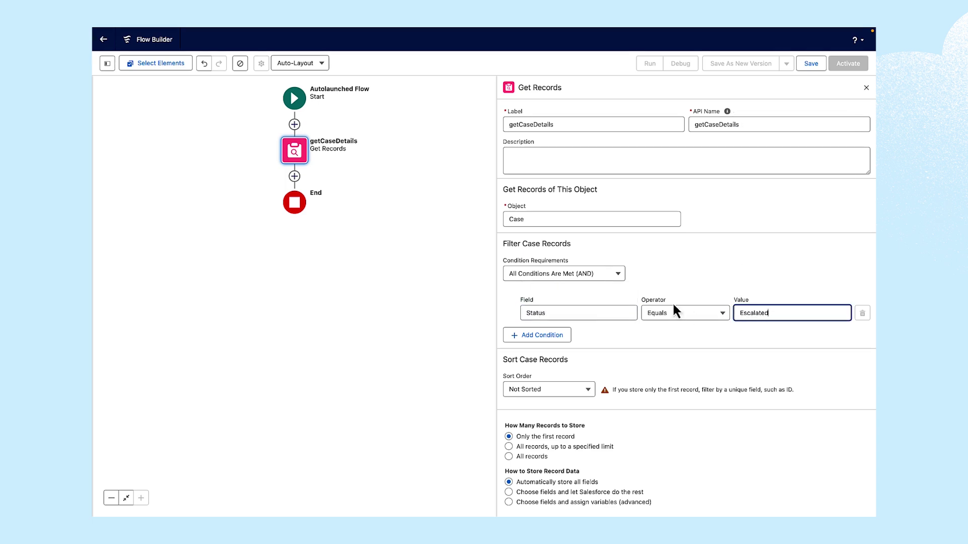
Add an AccountId Is Null False condition and store all matching records
left_click(554, 335)
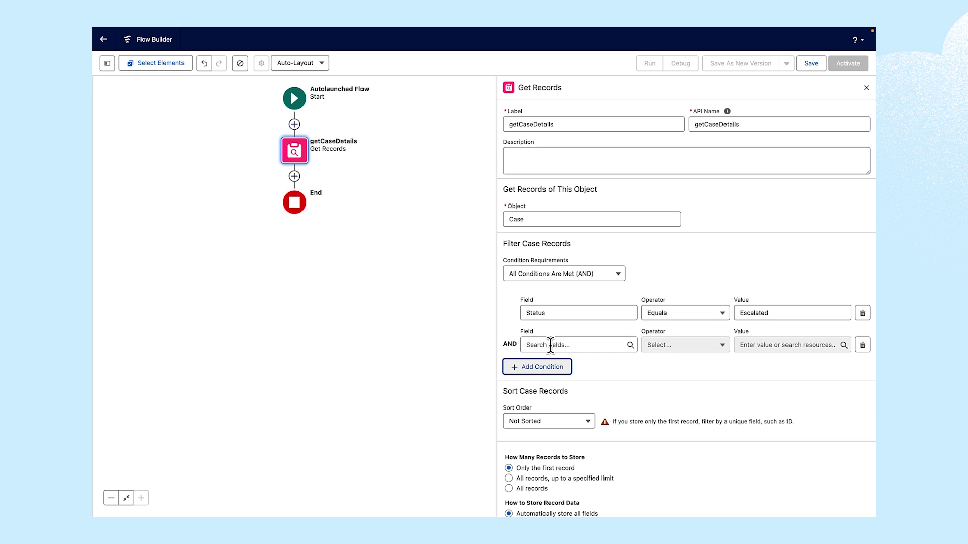
left_click(550, 347)
type("Account")
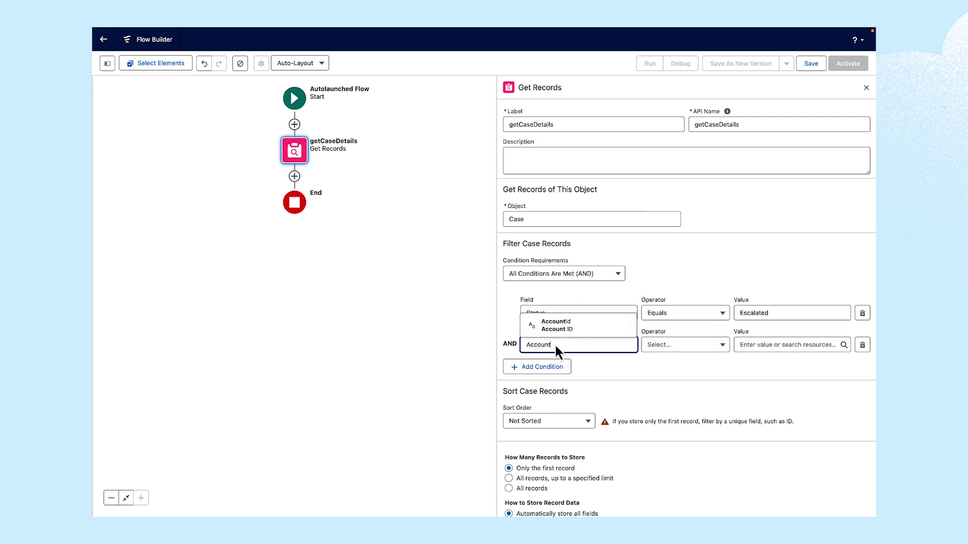
left_click(570, 326)
left_click(667, 352)
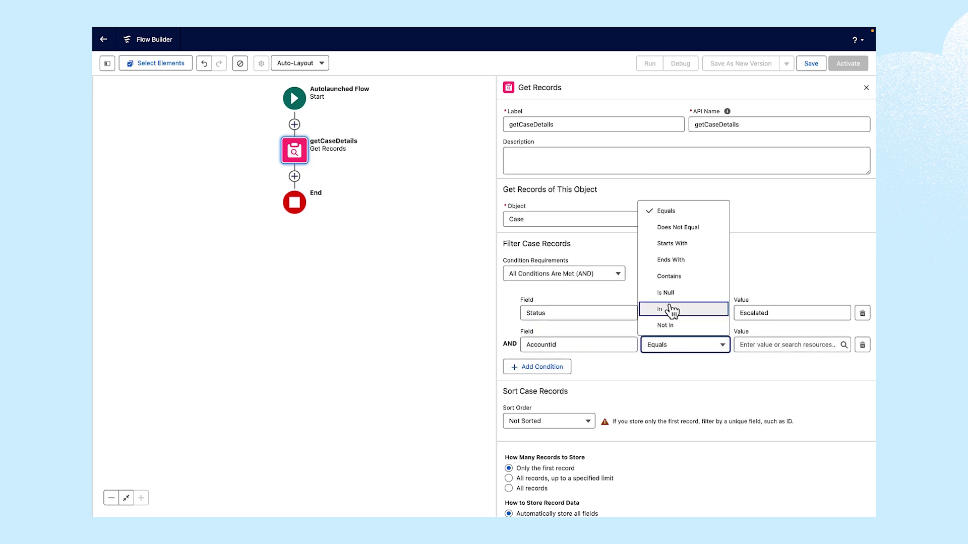
left_click(667, 291)
left_click(761, 345)
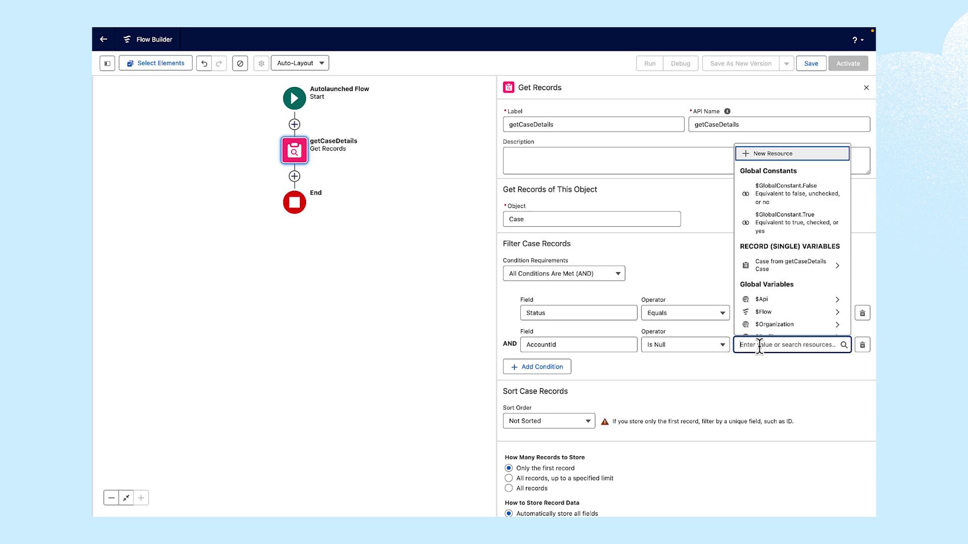
type("fal")
left_click(775, 332)
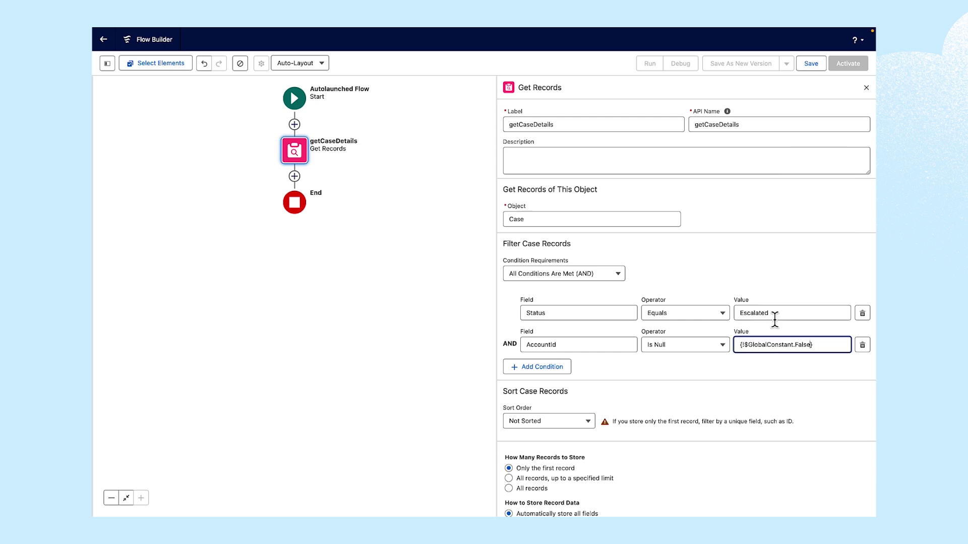
left_click(509, 488)
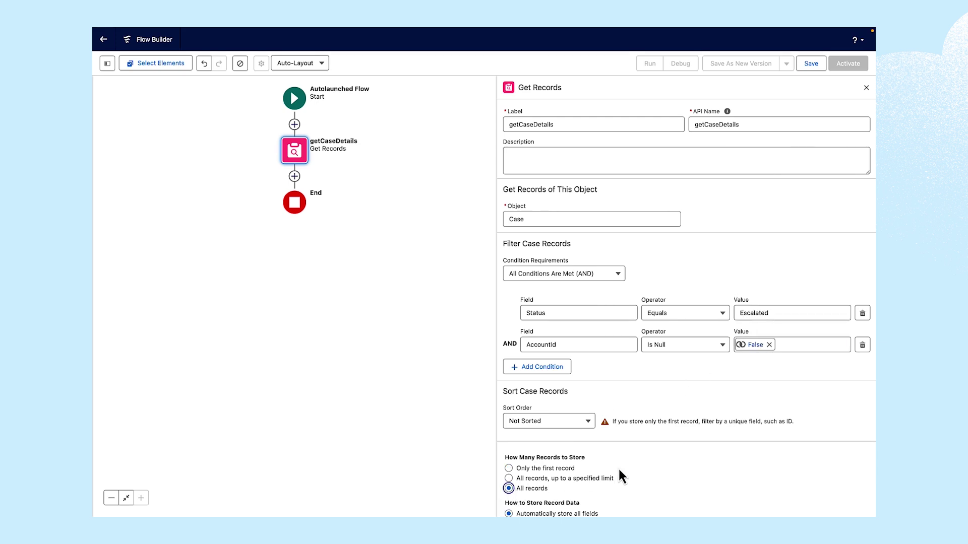
scroll(618, 467, "down", 1)
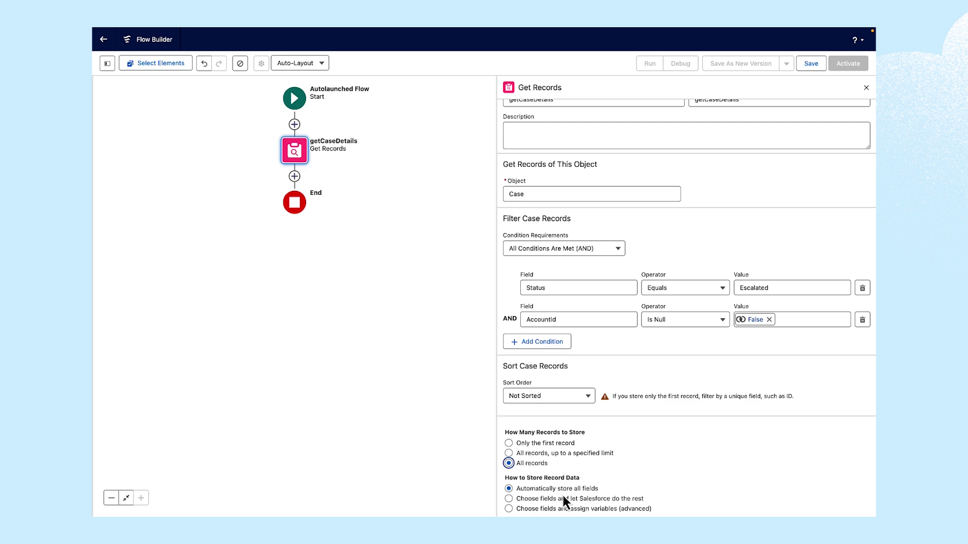
left_click(294, 176)
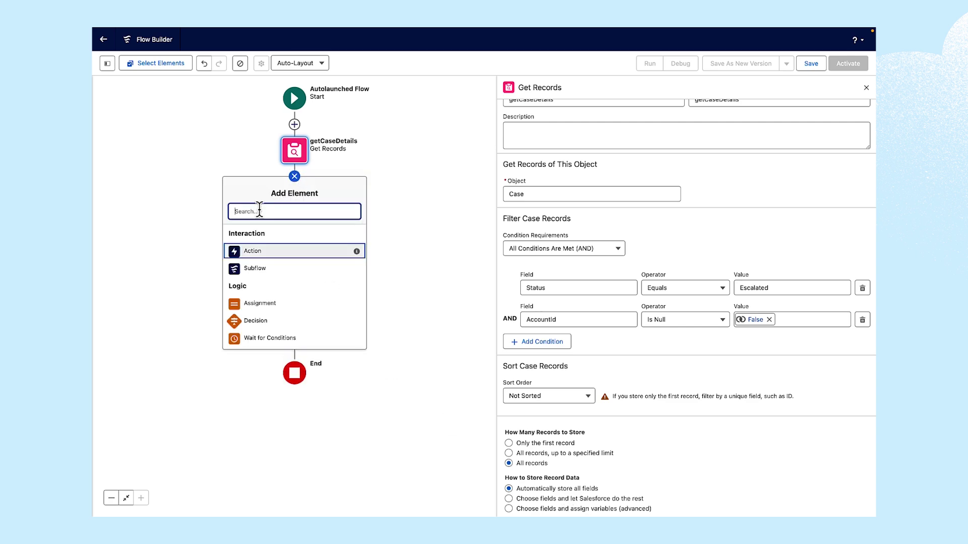
Add a second Get Records element labelled getOpportunityDetails that queries Opportunity records
type("get re")
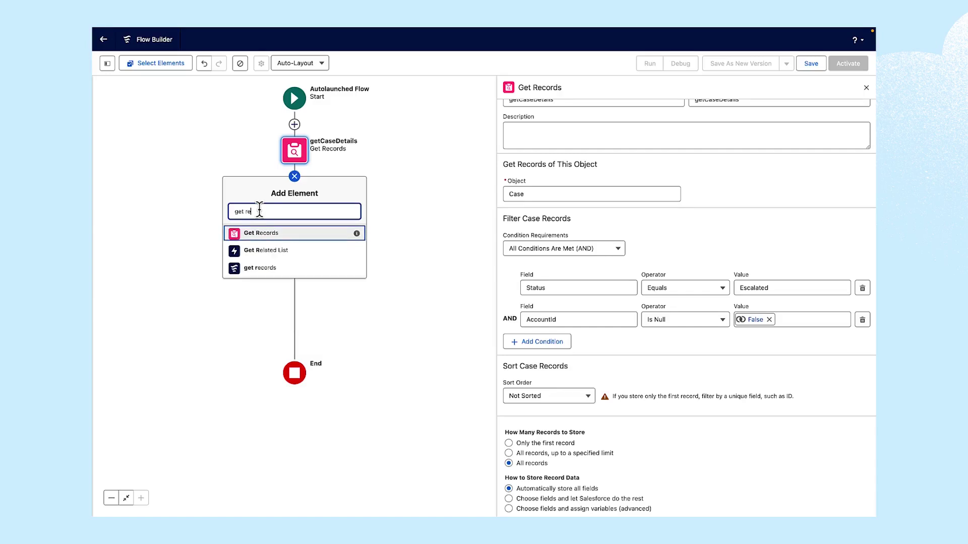
left_click(256, 235)
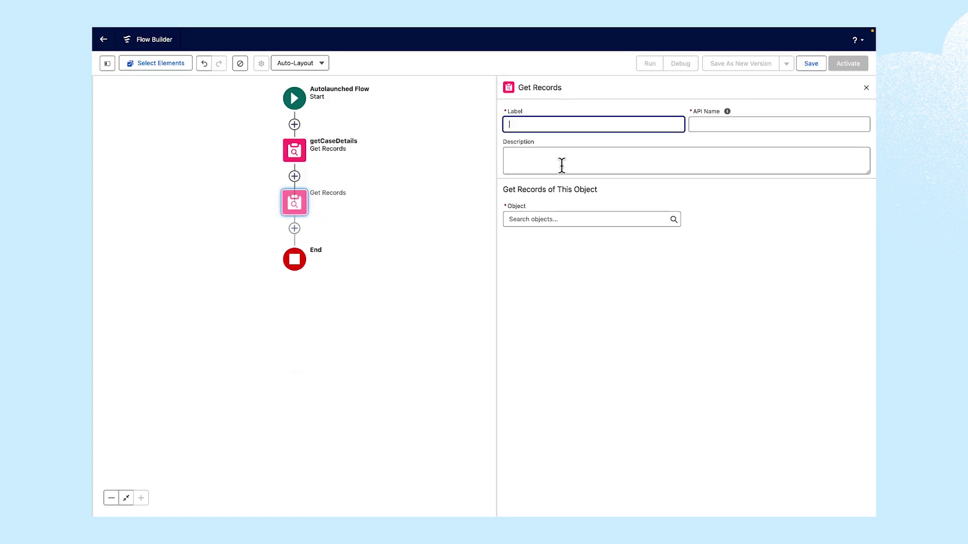
type("getOppo")
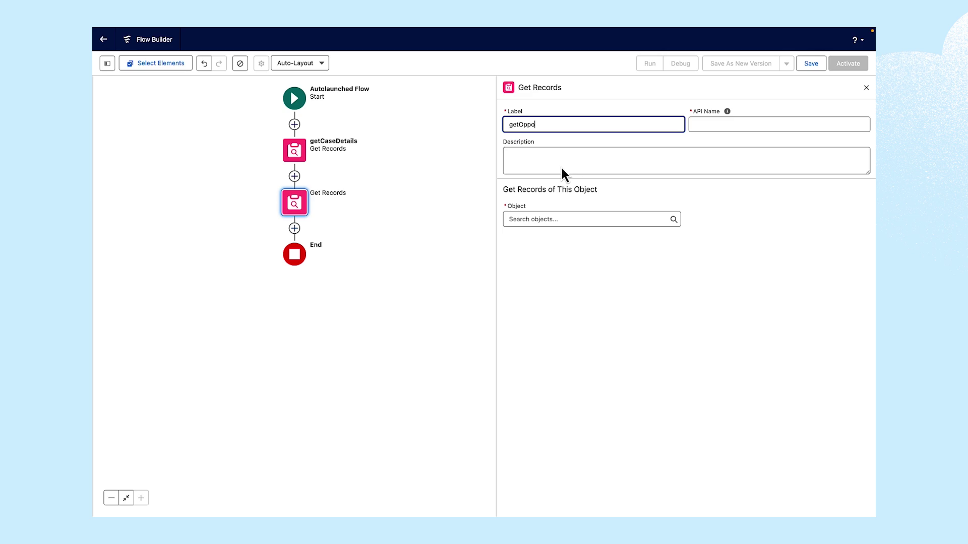
type("rtunityDetails")
left_click(565, 219)
type("oppo")
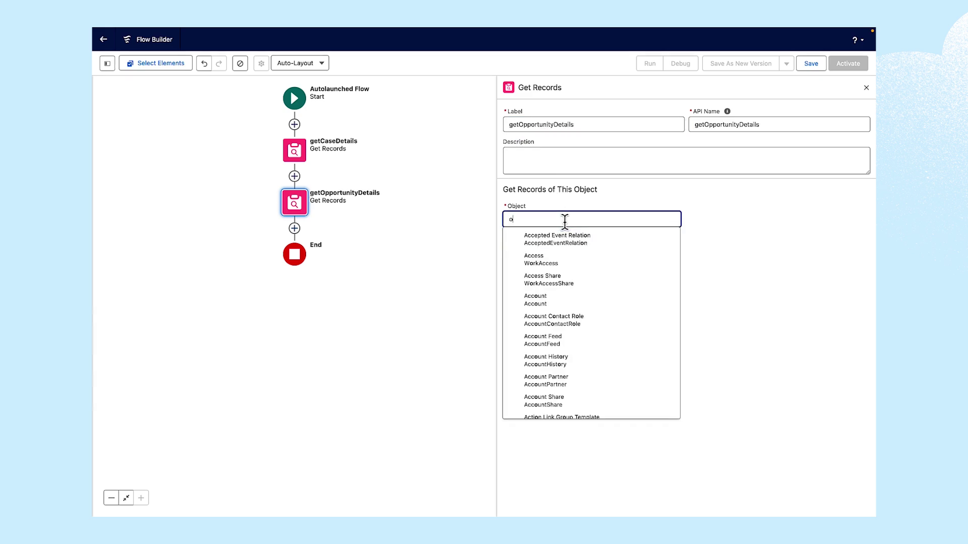
left_click(572, 240)
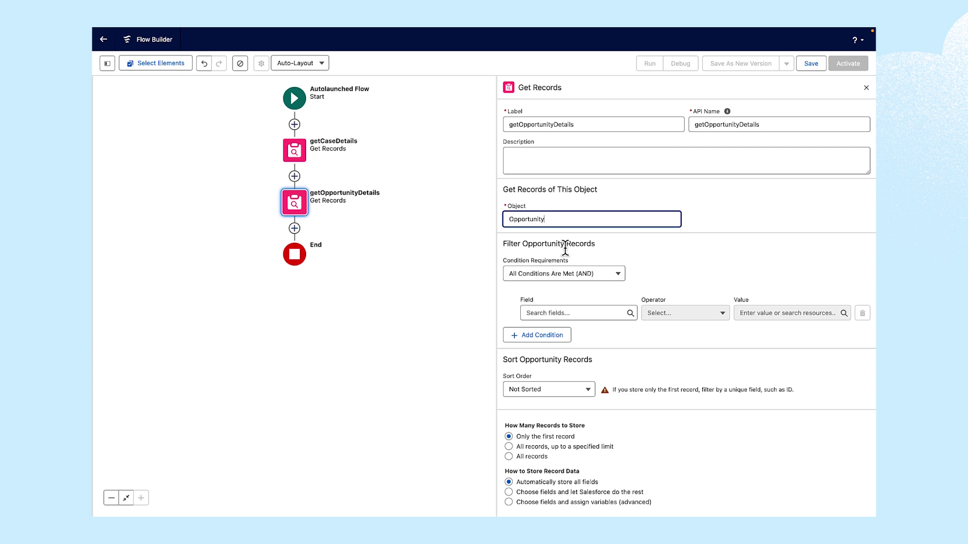
Filter the Opportunities to StageName Equals Negotiation/Review
left_click(548, 313)
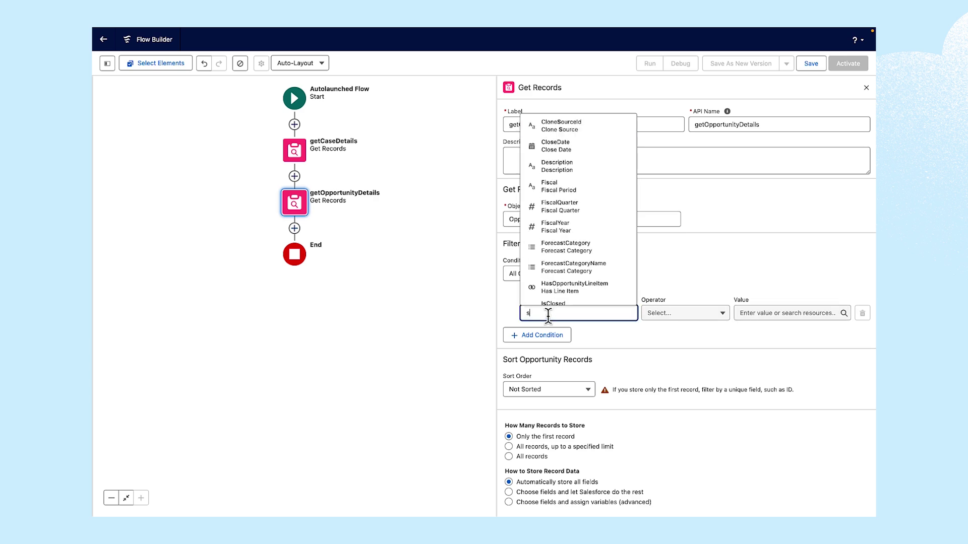
type("stage")
left_click(559, 289)
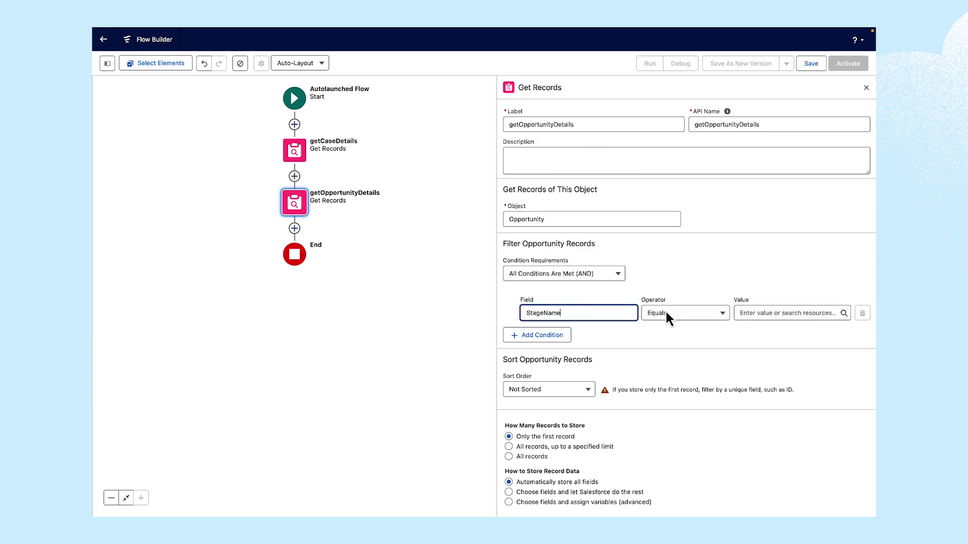
left_click(769, 312)
type("neg")
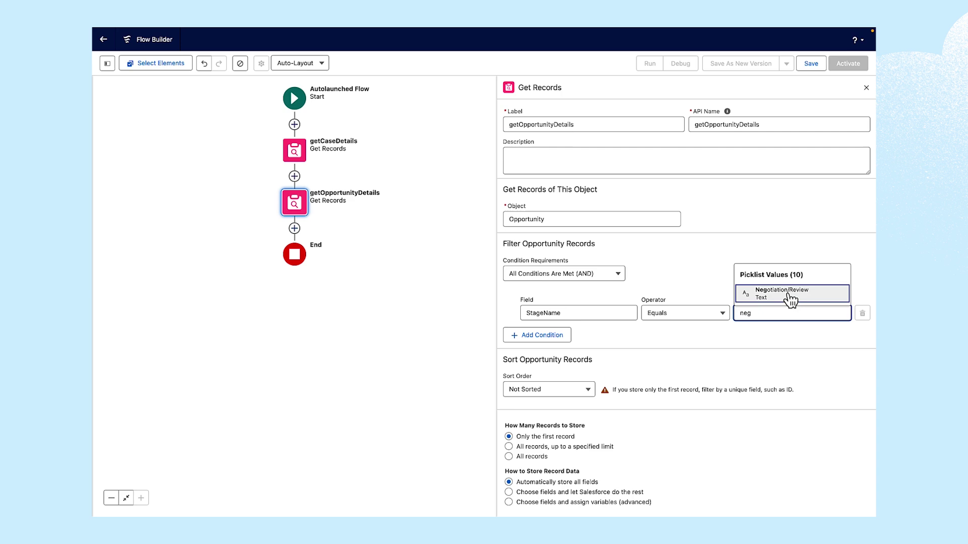
left_click(781, 295)
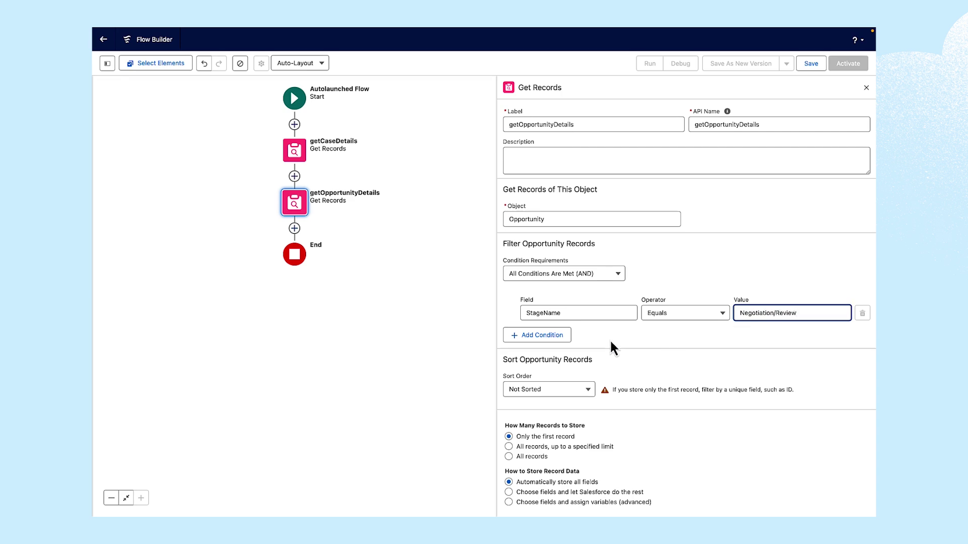
Add an AccountId Is Null {!$GlobalConstant.False} condition and store all records
left_click(555, 335)
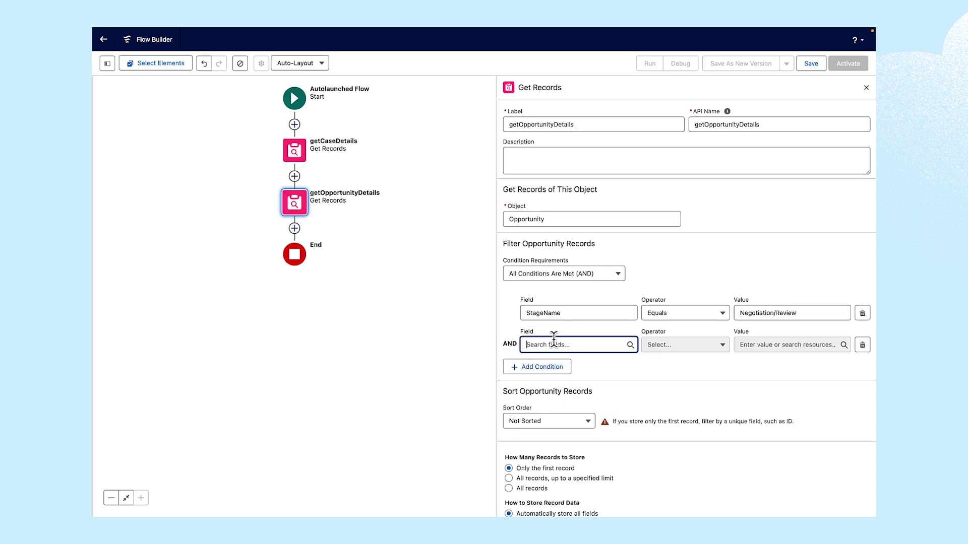
type("account")
left_click(564, 330)
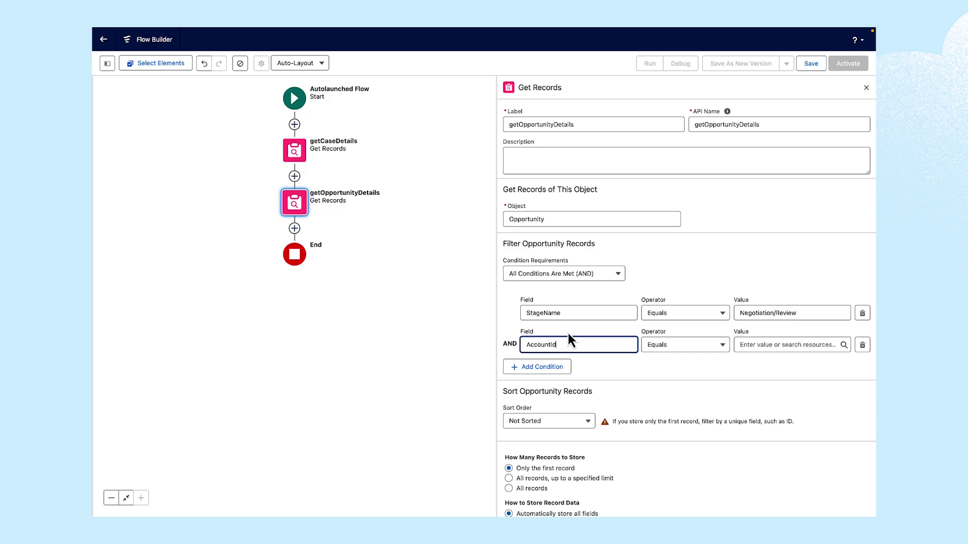
left_click(691, 352)
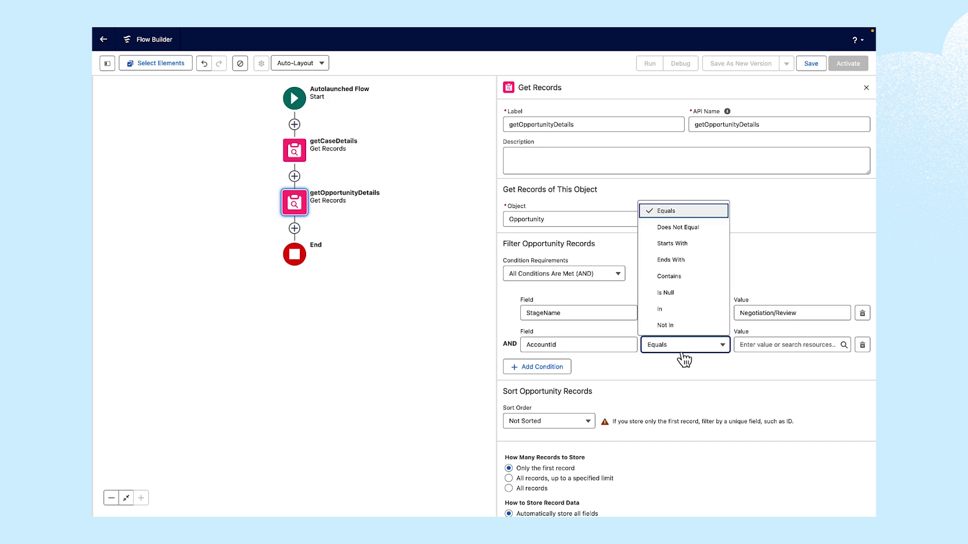
left_click(670, 306)
left_click(748, 345)
type("false")
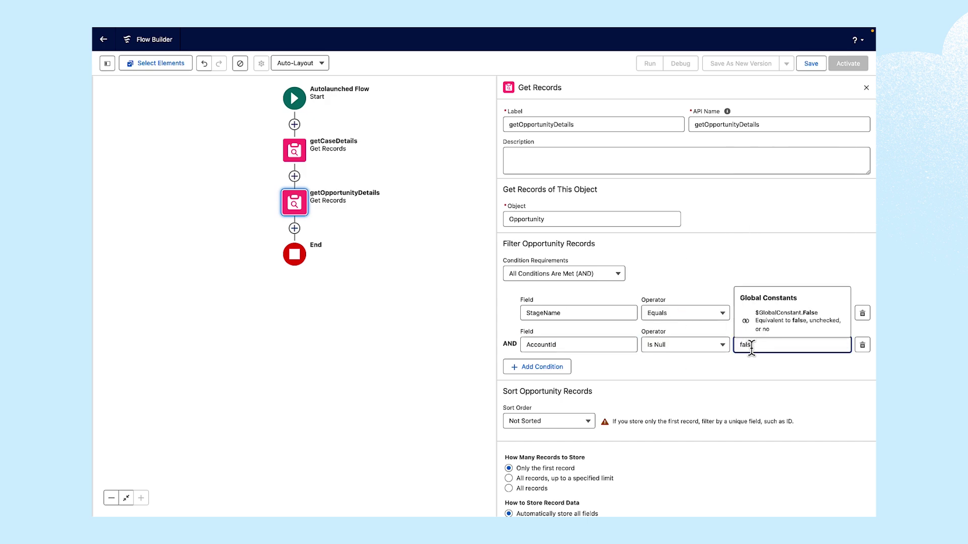
left_click(769, 328)
scroll(609, 401, "down", 1)
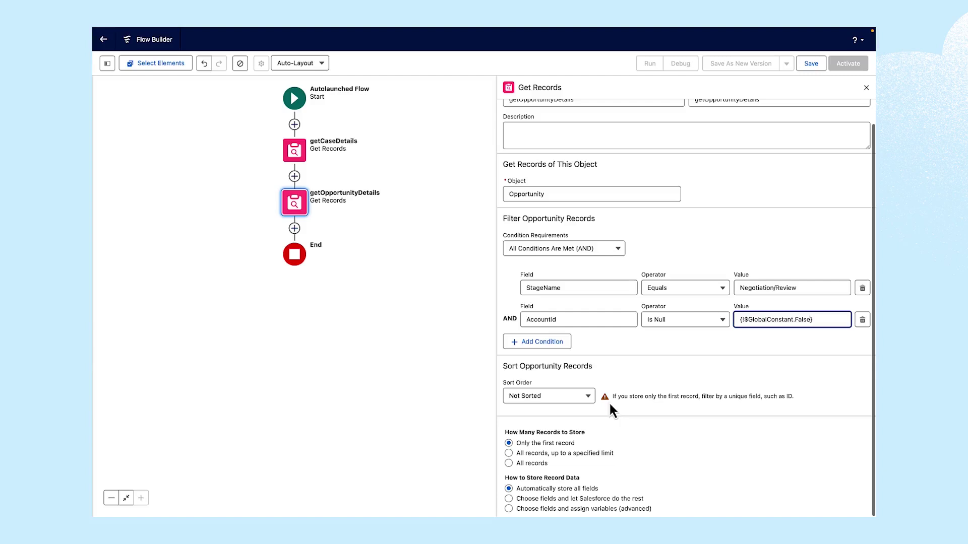
left_click(509, 463)
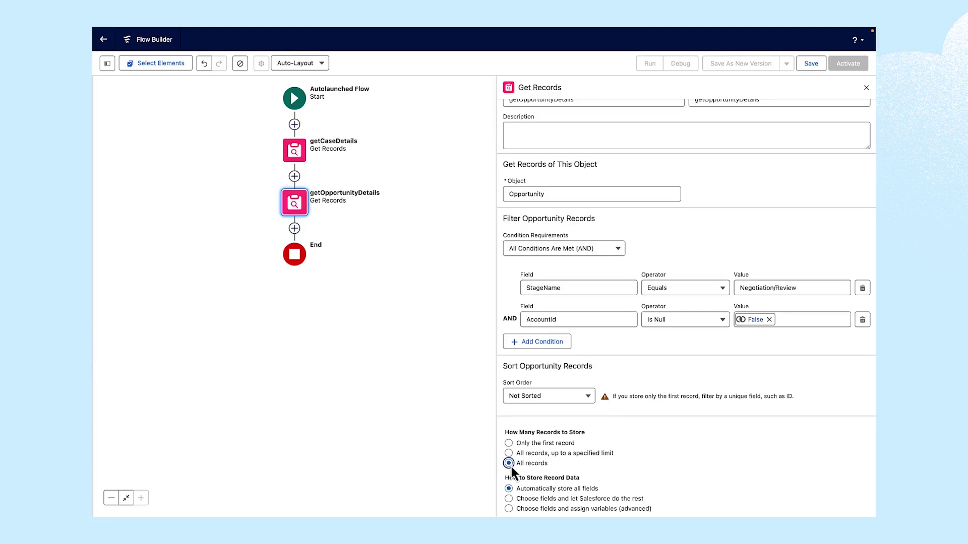
Add a Transform element labelled 'Transform Case and Opportunity details' after getOpportunityDetails
left_click(295, 229)
type("tran")
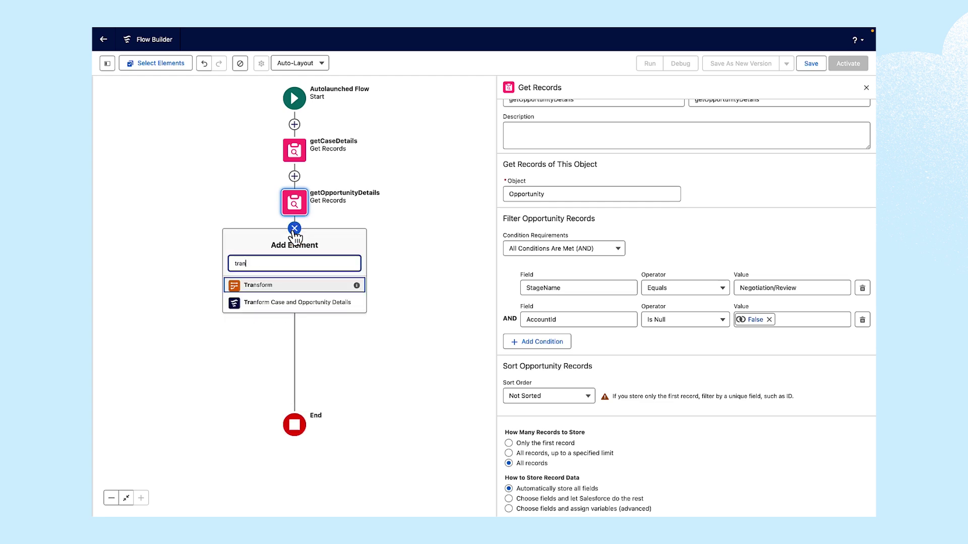
left_click(283, 294)
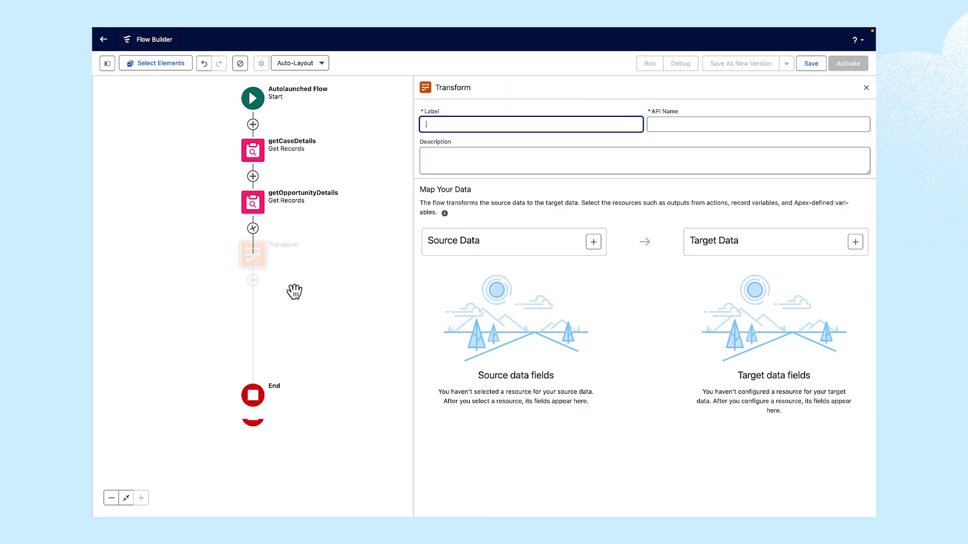
type("Tran")
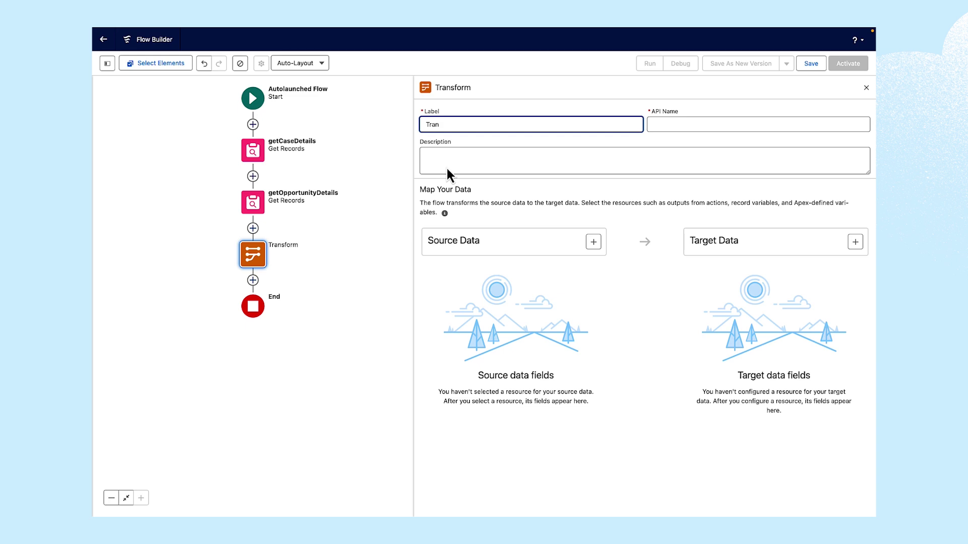
type("sform Case and Opportunity details")
left_click(500, 221)
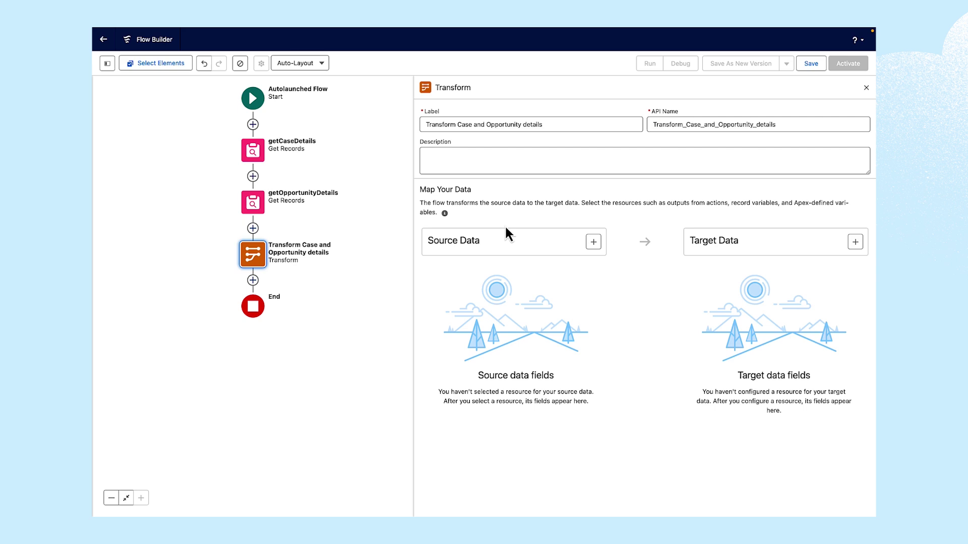
Add the Cases from getCaseDetails as the Transform's source data
left_click(594, 244)
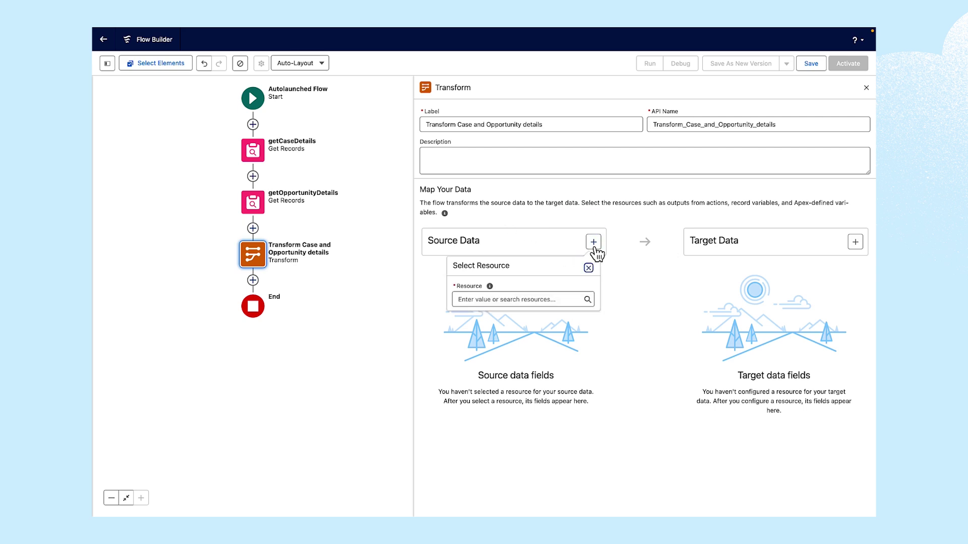
left_click(499, 299)
type("case")
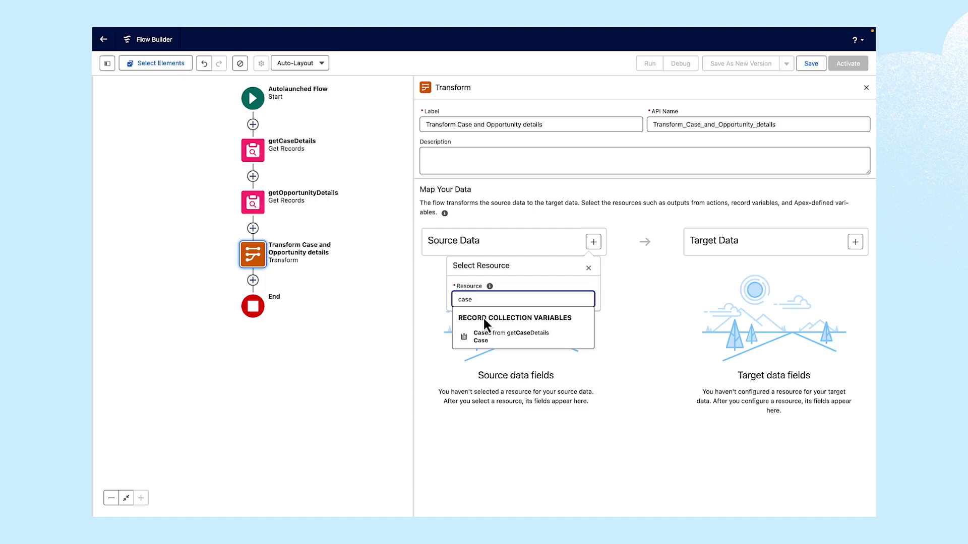
left_click(492, 337)
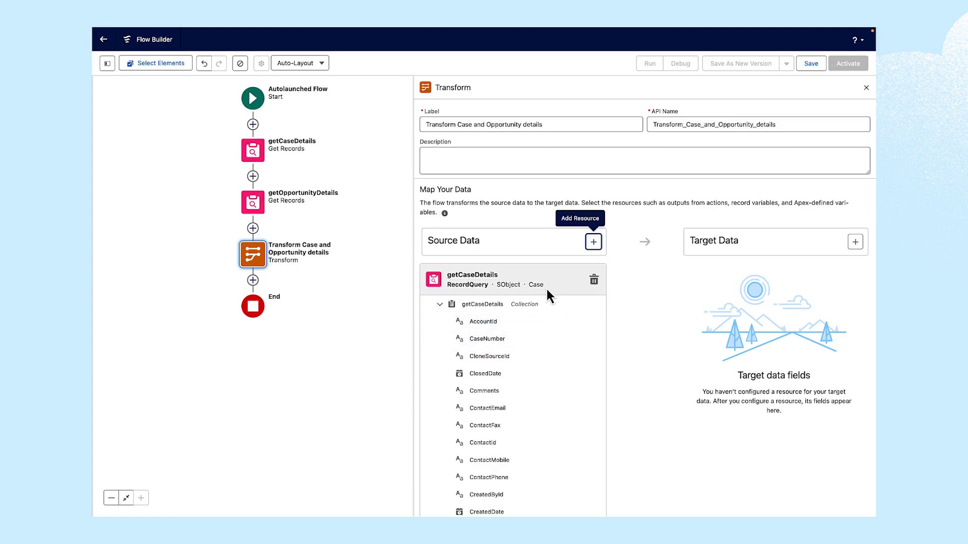
left_click(441, 305)
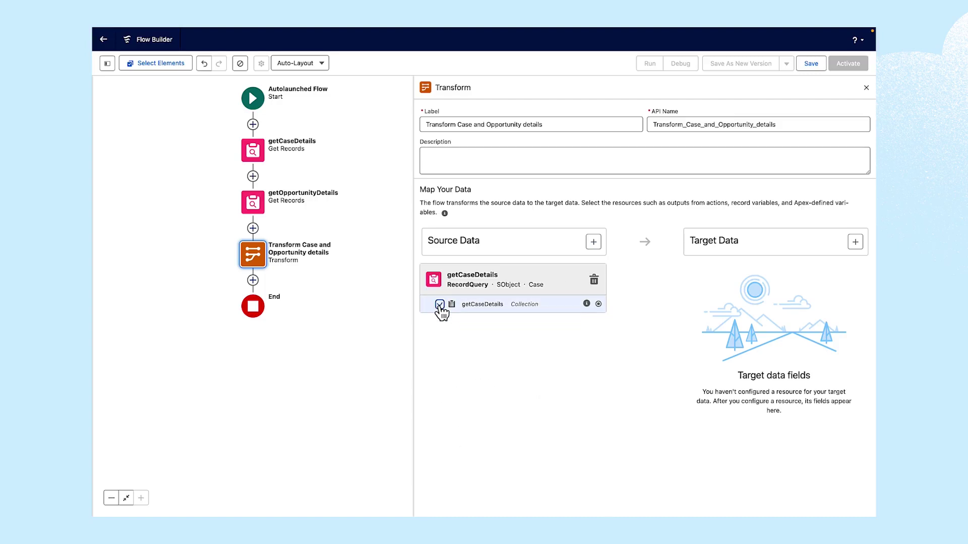
Add Opportunities from getOpportunityDetails as a second source and collapse both collection rows
left_click(593, 243)
left_click(518, 299)
type("oppo")
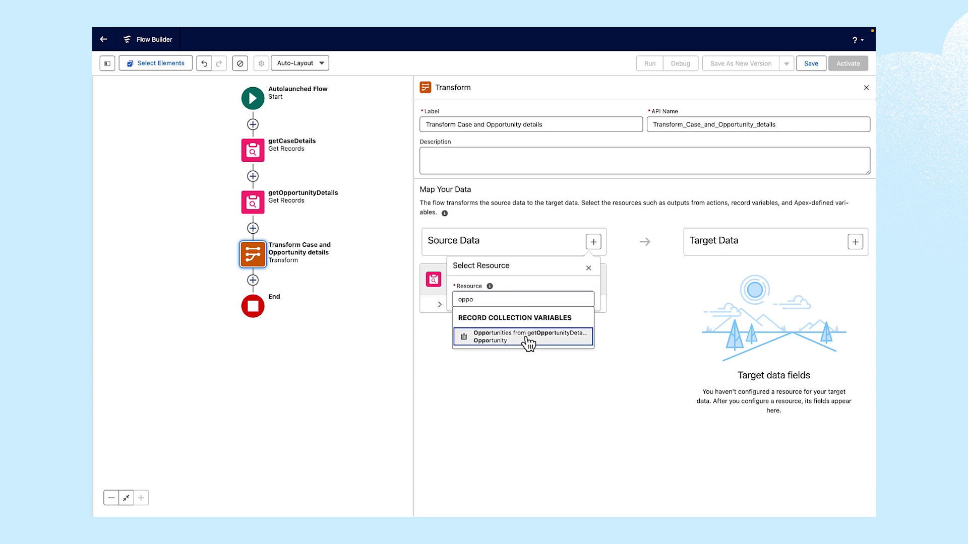
left_click(529, 342)
left_click(439, 305)
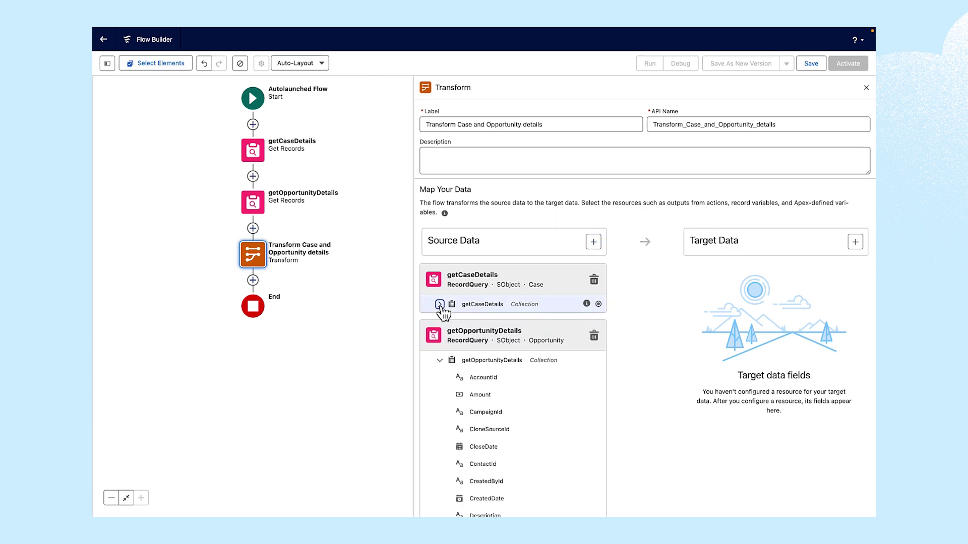
left_click(440, 360)
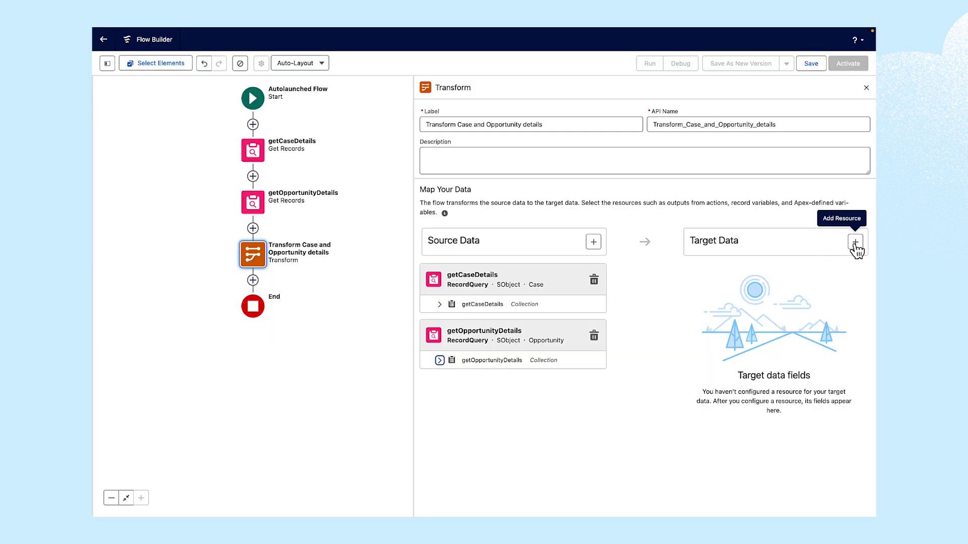
Create Apex-Defined target data as a collection of the getDetails class
left_click(855, 242)
left_click(745, 299)
left_click(742, 137)
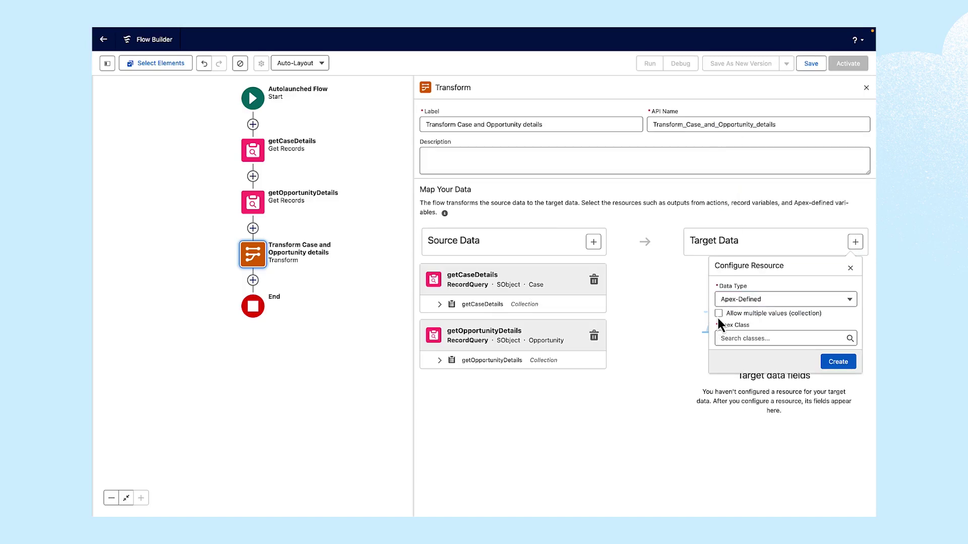
left_click(758, 338)
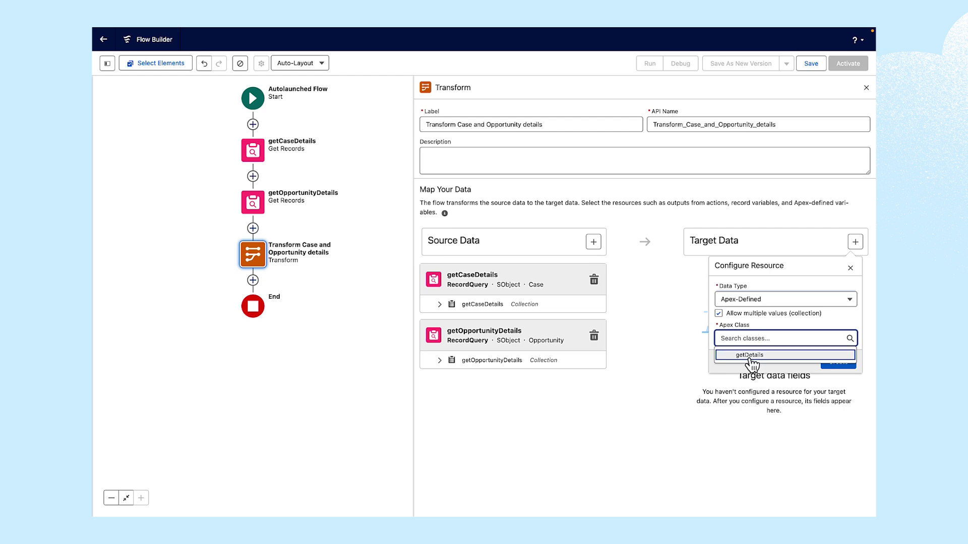
left_click(749, 356)
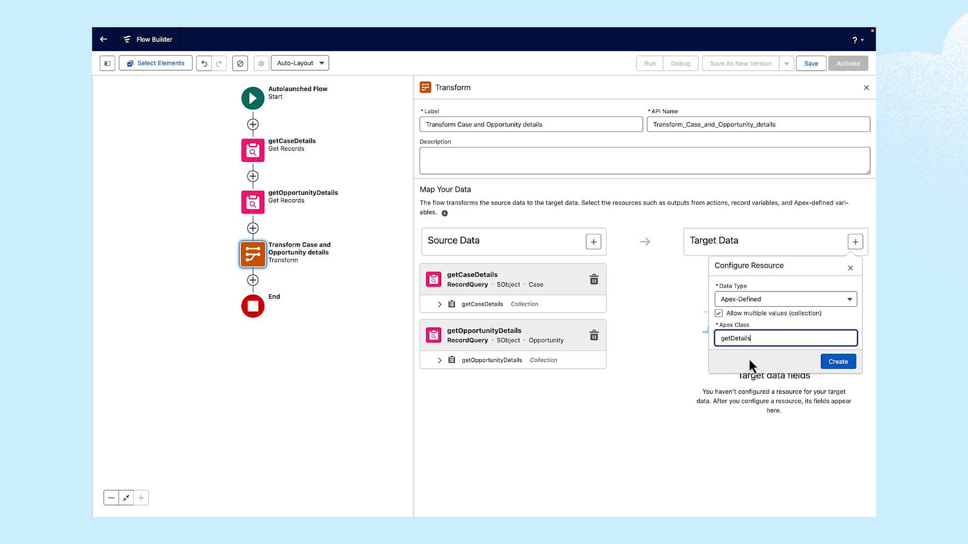
left_click(839, 363)
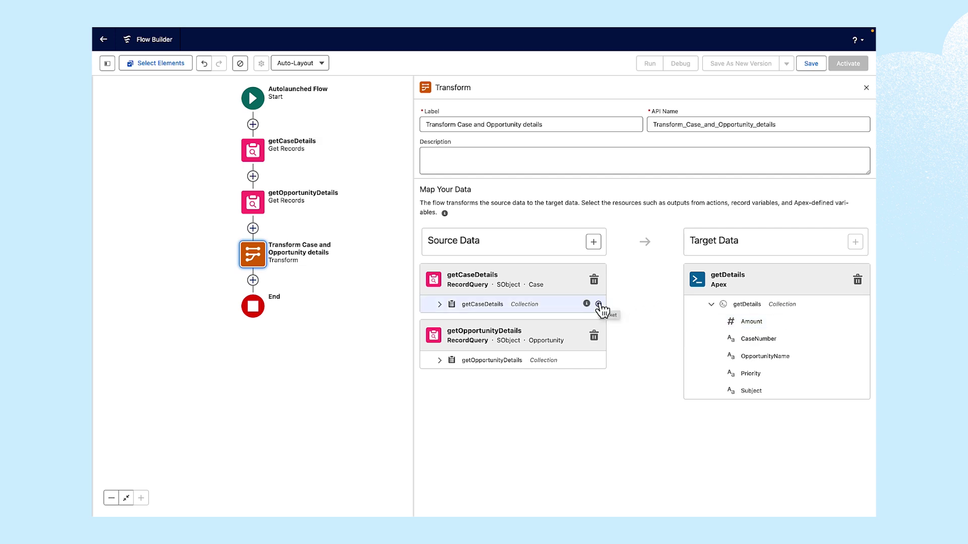
Join getCaseDetails and getOpportunityDetails into getDetails, using AccountId as both join keys
left_click(598, 305)
left_click(692, 304)
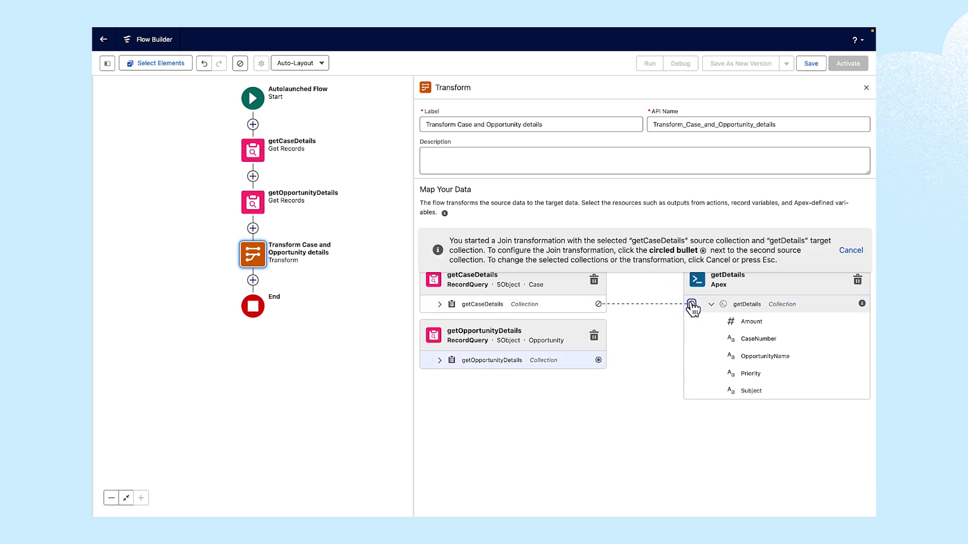
left_click(598, 360)
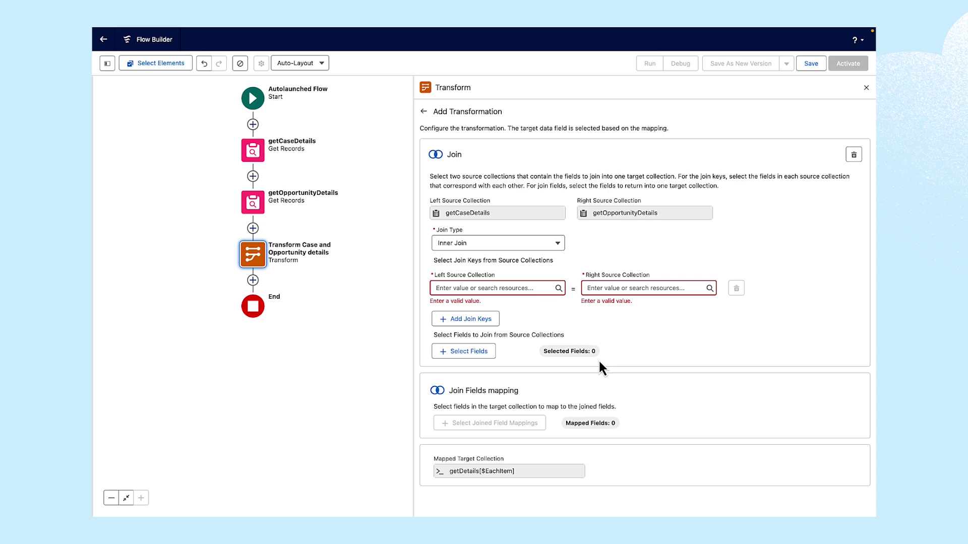
left_click(486, 288)
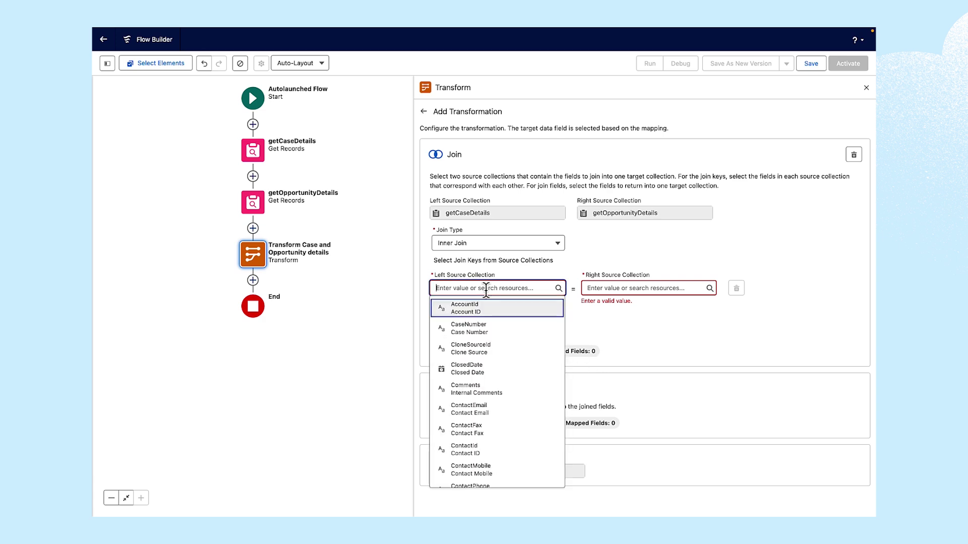
left_click(473, 311)
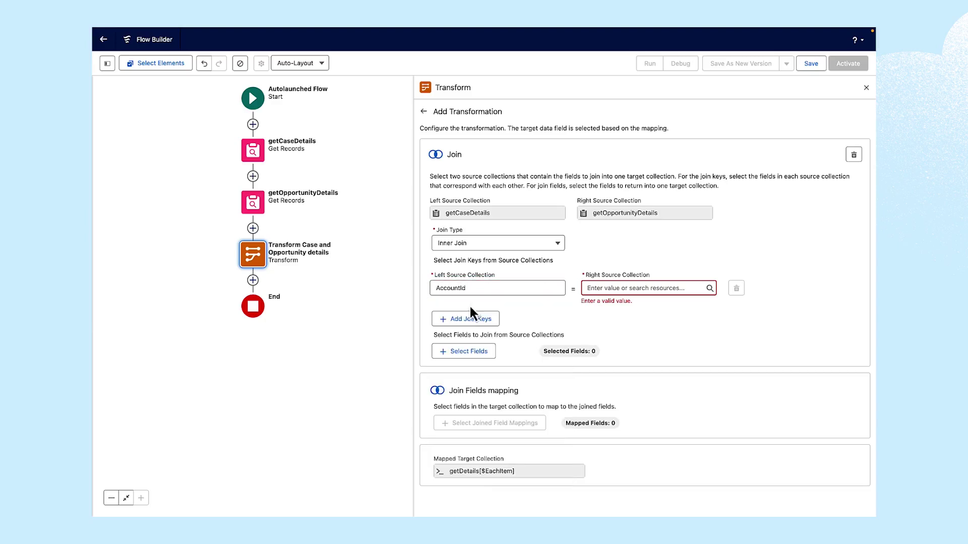
left_click(610, 288)
left_click(625, 308)
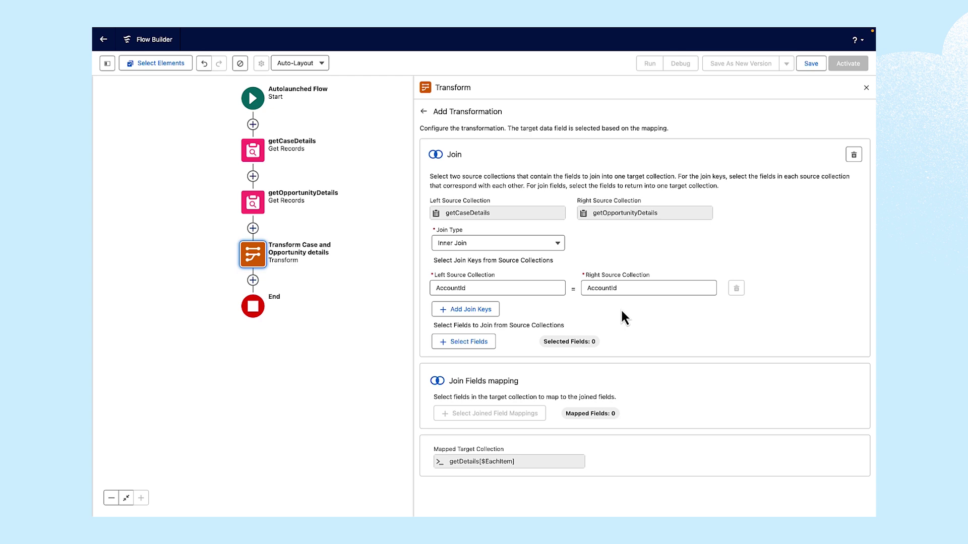
Select CaseNumber, Priority, Subject, Amount and Name as the five join fields
left_click(465, 346)
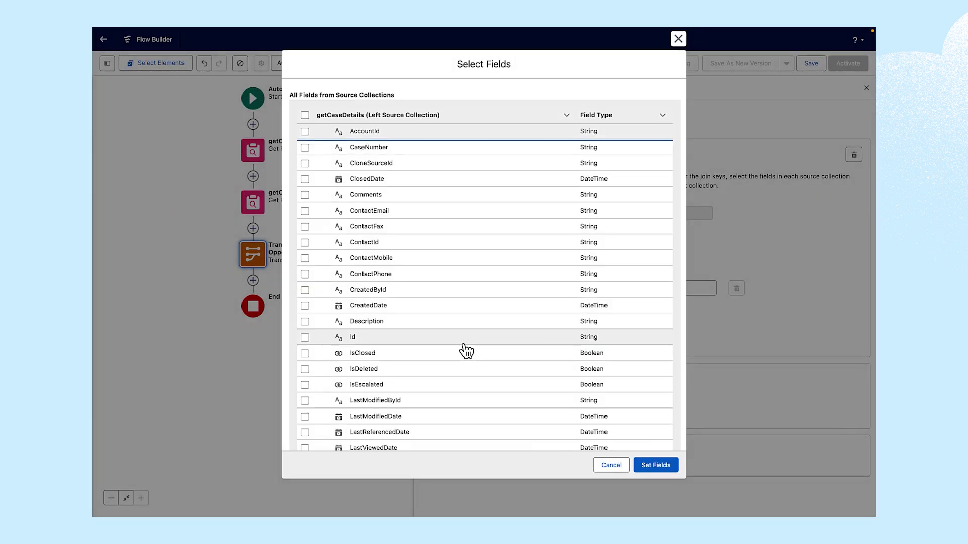
left_click(304, 147)
scroll(307, 325, "down", 1)
scroll(307, 325, "down", 2)
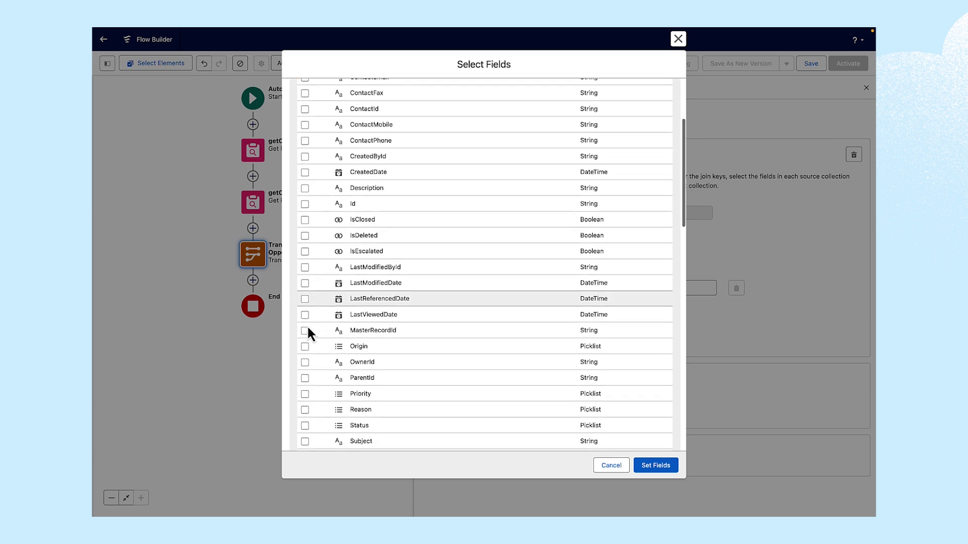
left_click(304, 394)
scroll(313, 422, "down", 1)
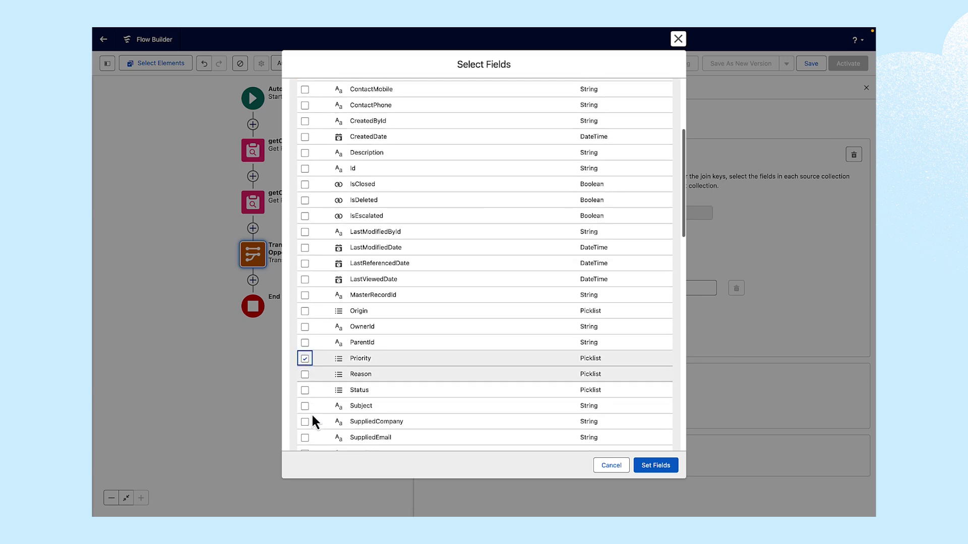
left_click(304, 403)
scroll(376, 407, "down", 5)
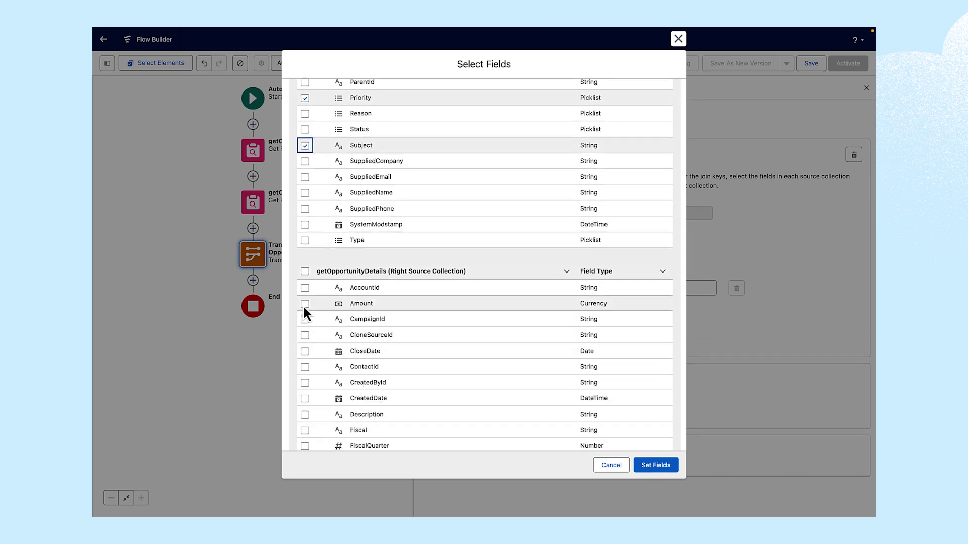
left_click(304, 303)
scroll(324, 418, "down", 2)
scroll(323, 420, "down", 6)
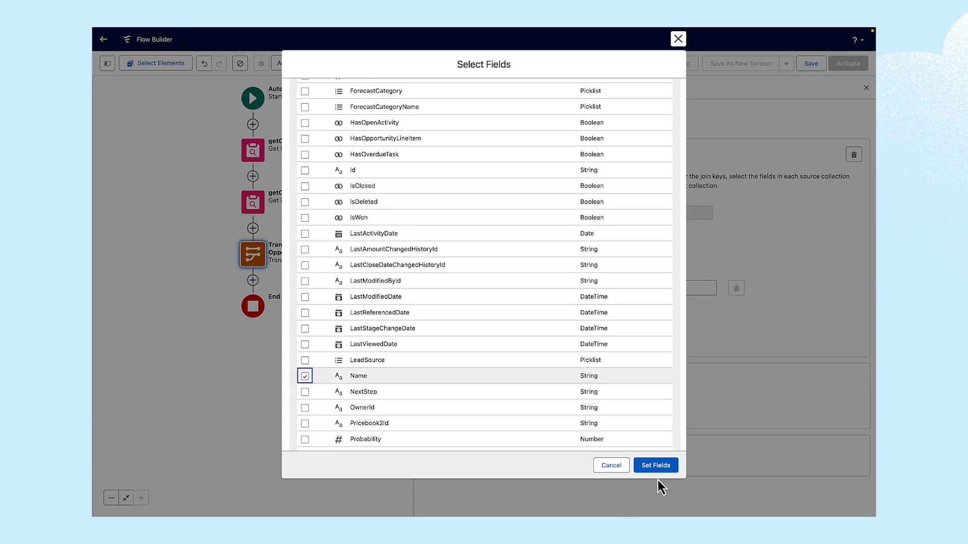
left_click(658, 466)
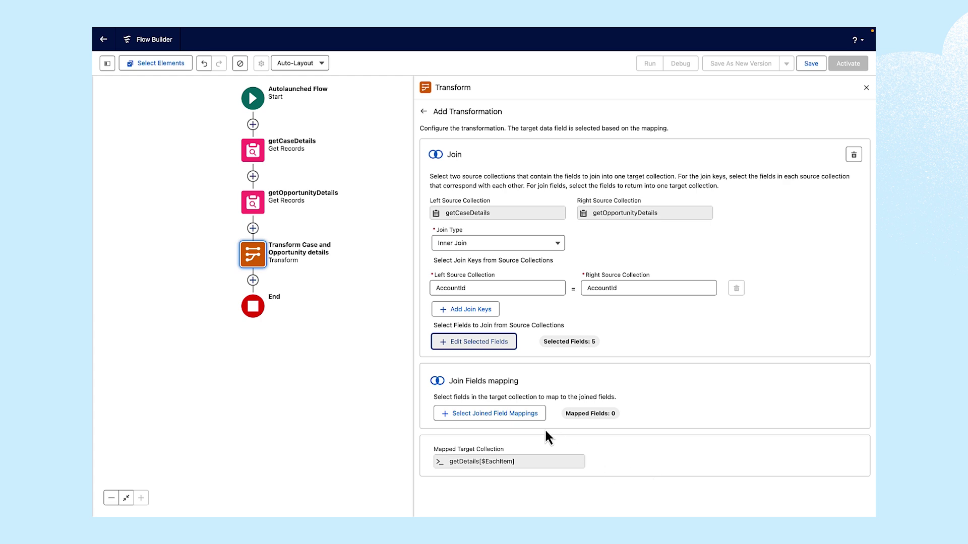
Map CaseNumber, Priority and Subject onto the matching getDetails properties
left_click(528, 419)
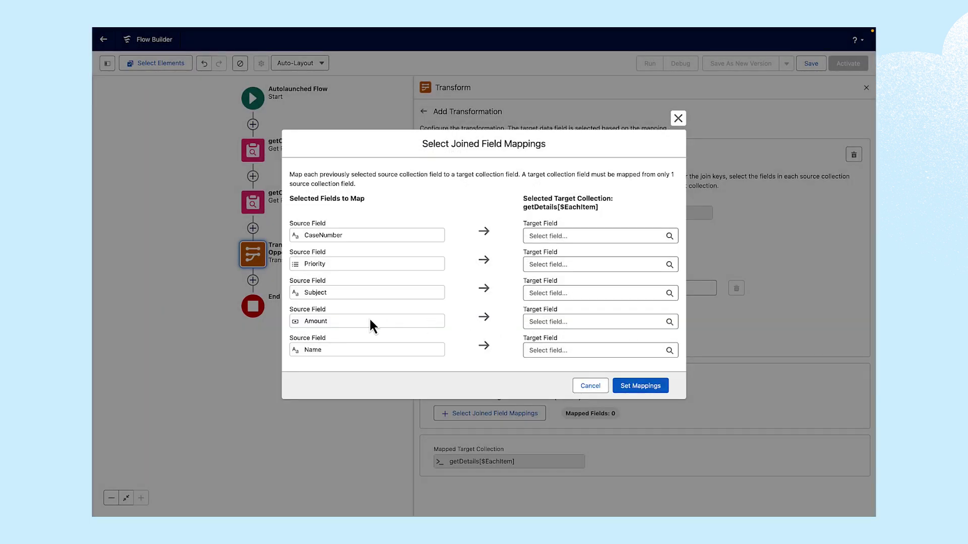
left_click(540, 235)
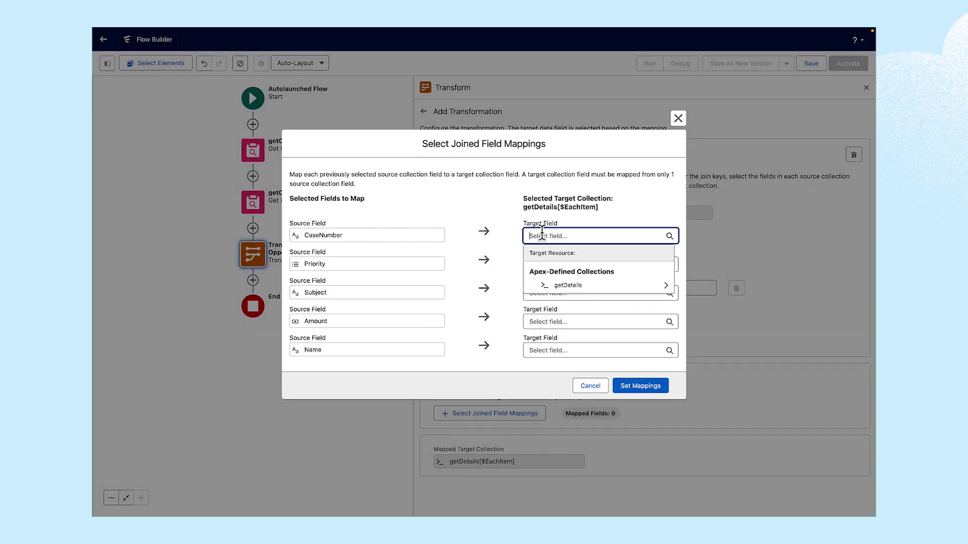
left_click(580, 286)
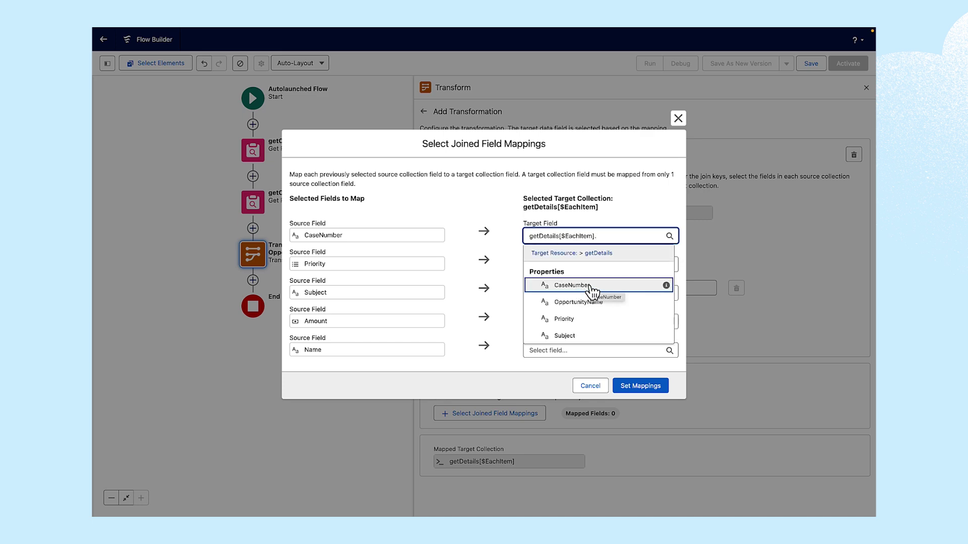
left_click(591, 287)
left_click(566, 266)
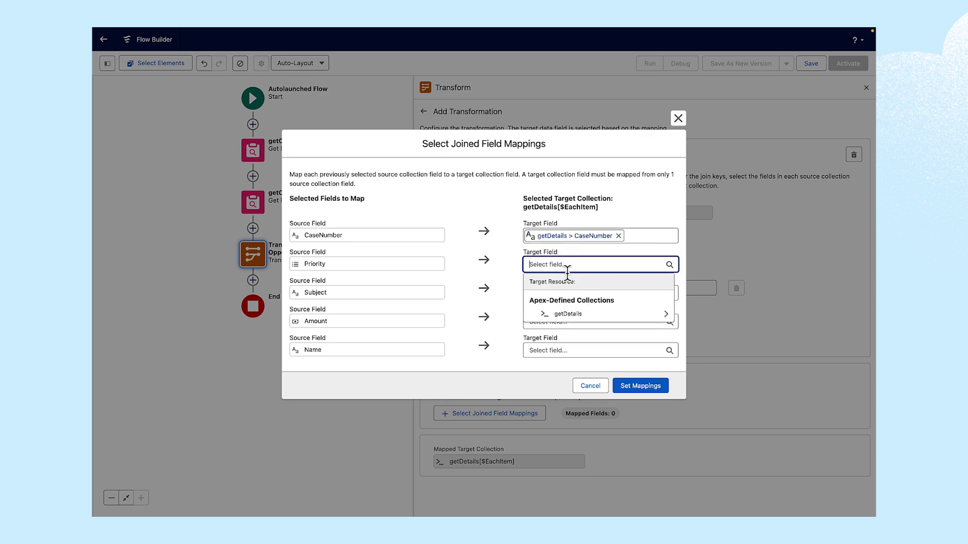
left_click(586, 316)
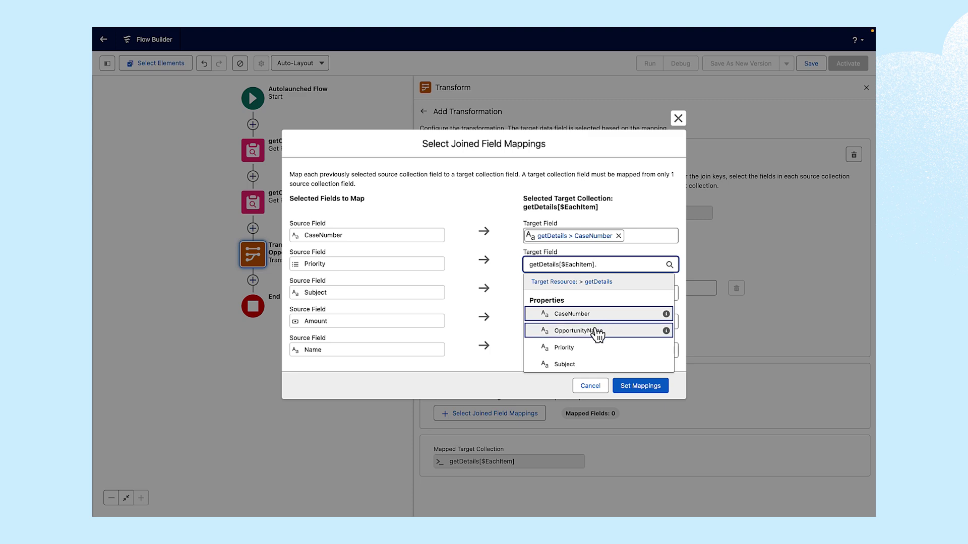
left_click(585, 348)
left_click(569, 292)
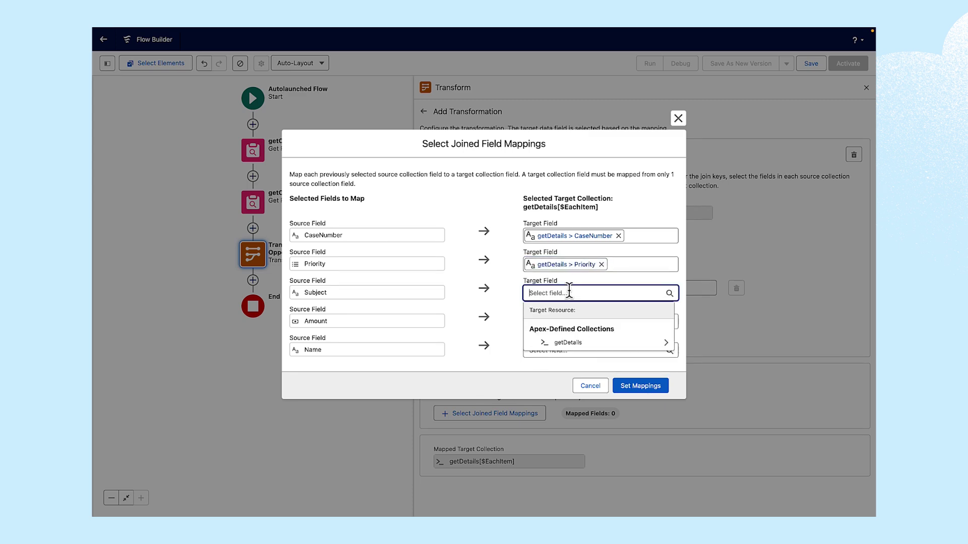
left_click(567, 343)
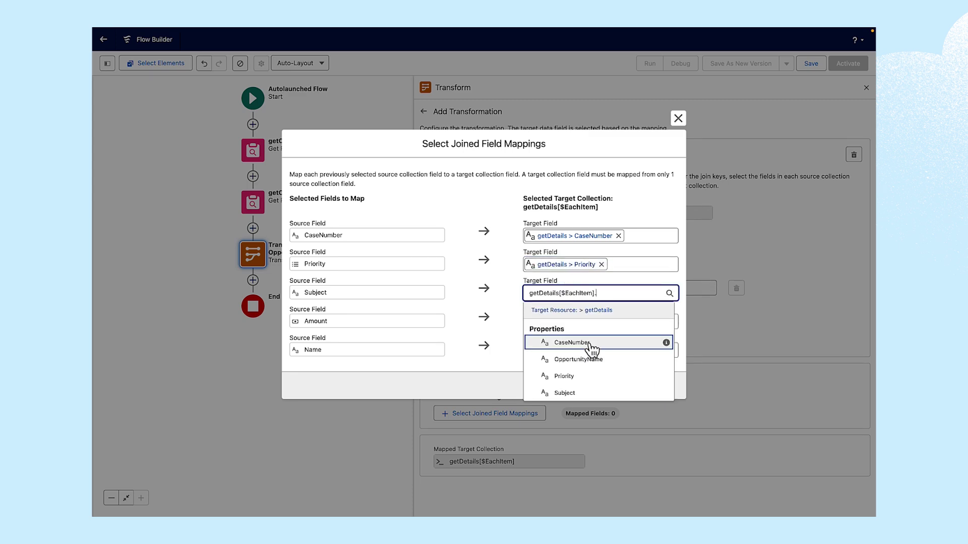
left_click(567, 395)
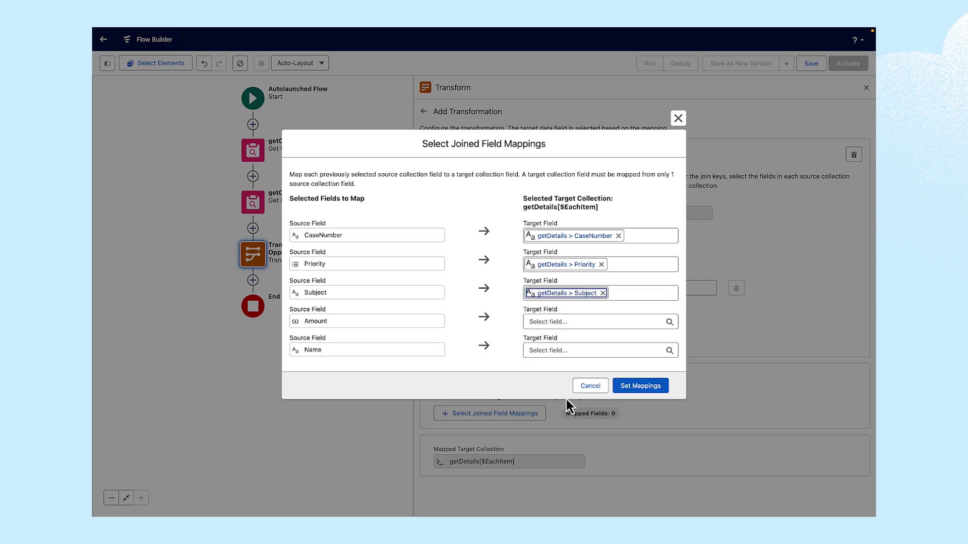
Map Amount to getDetails Amount and Name to OpportunityName, then apply the mappings
left_click(557, 321)
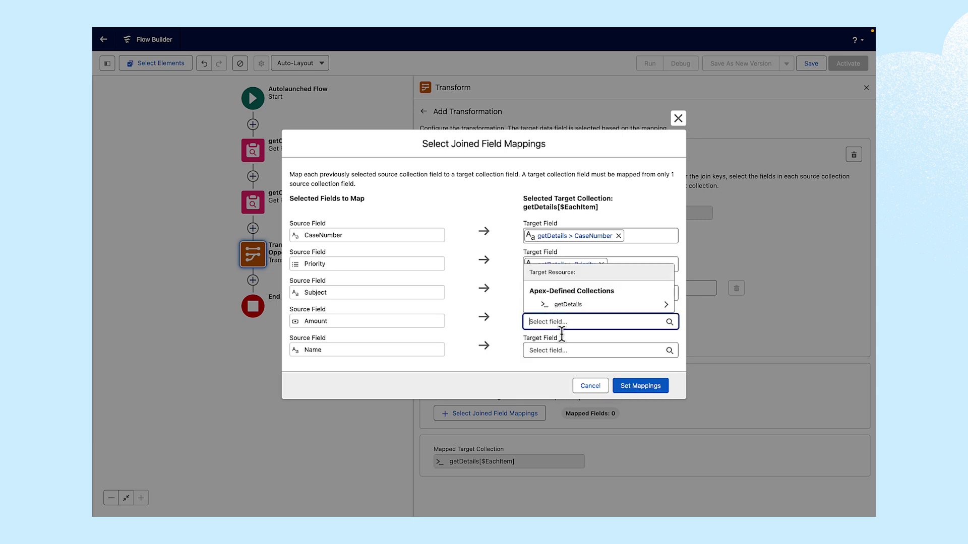
left_click(576, 307)
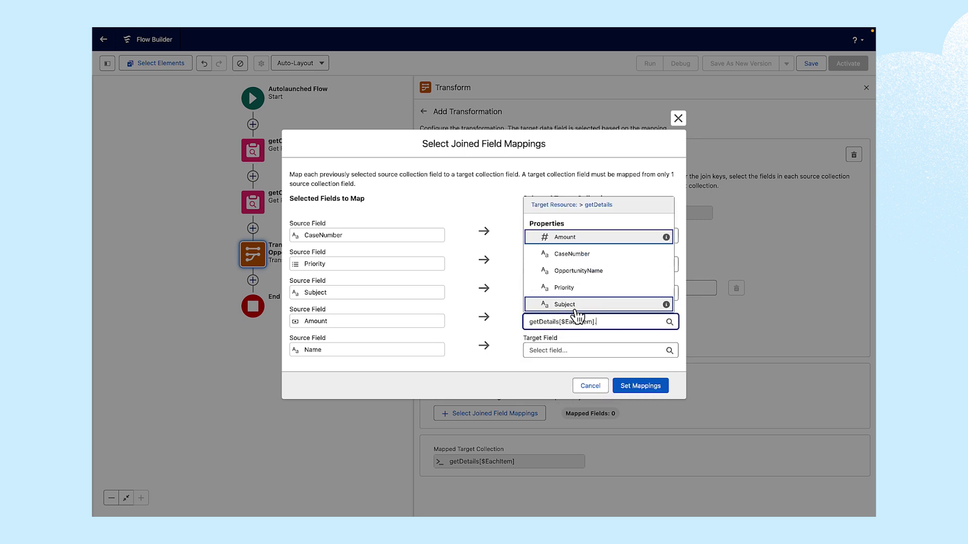
left_click(569, 238)
left_click(563, 349)
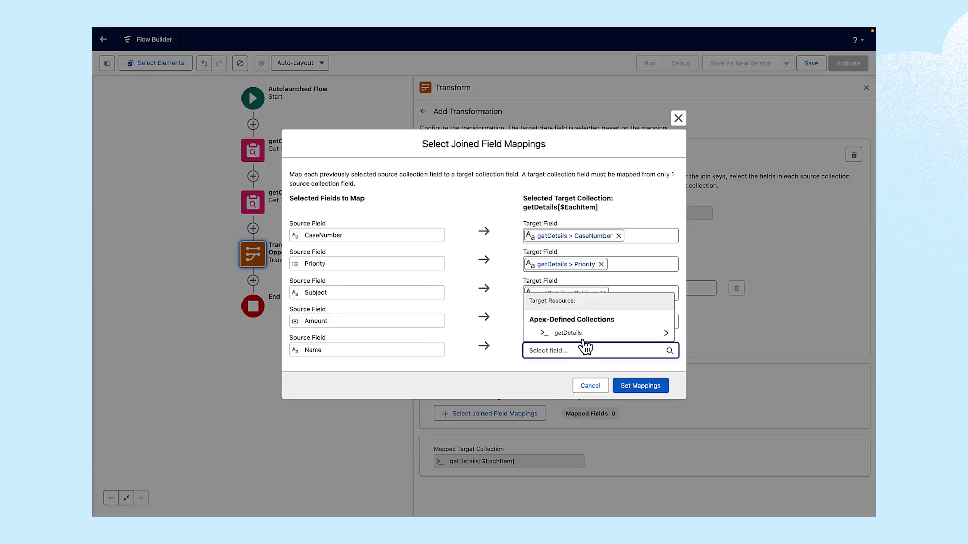
left_click(585, 337)
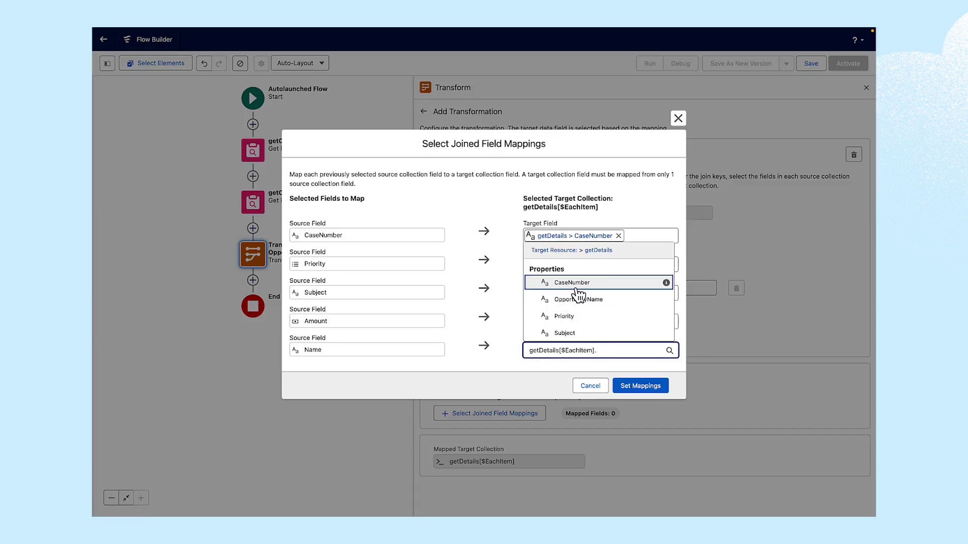
left_click(588, 300)
left_click(646, 389)
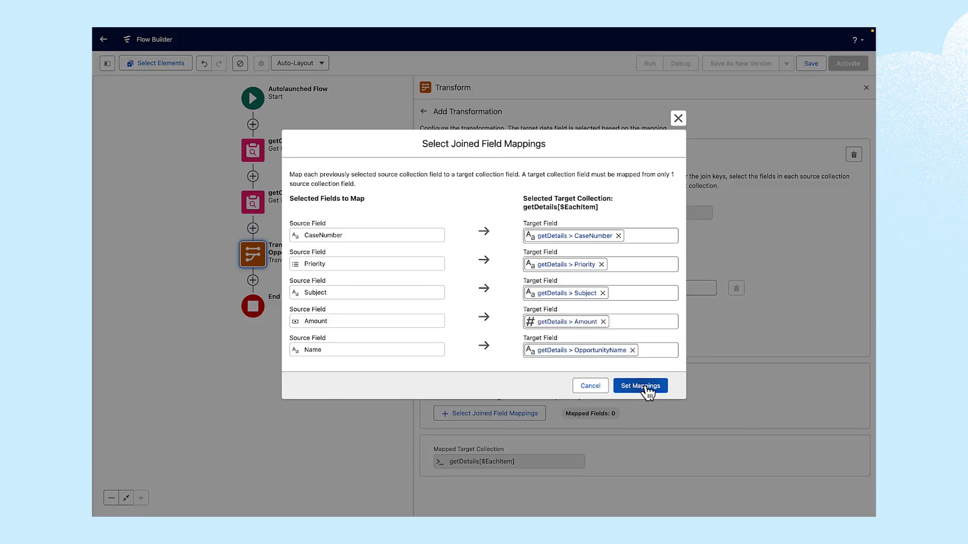
Save the flow with label 'Tranform Data' and API name Tranform_Data
left_click(809, 64)
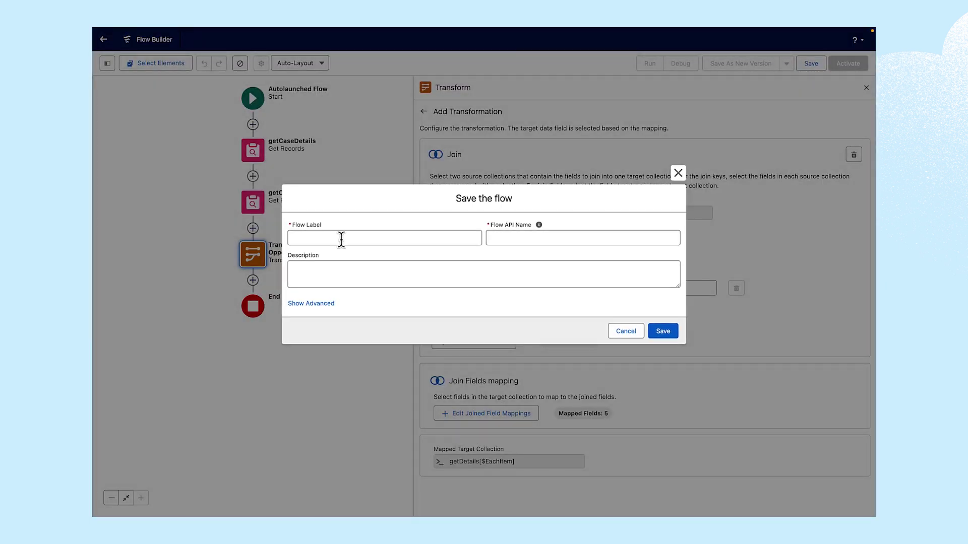
left_click(341, 239)
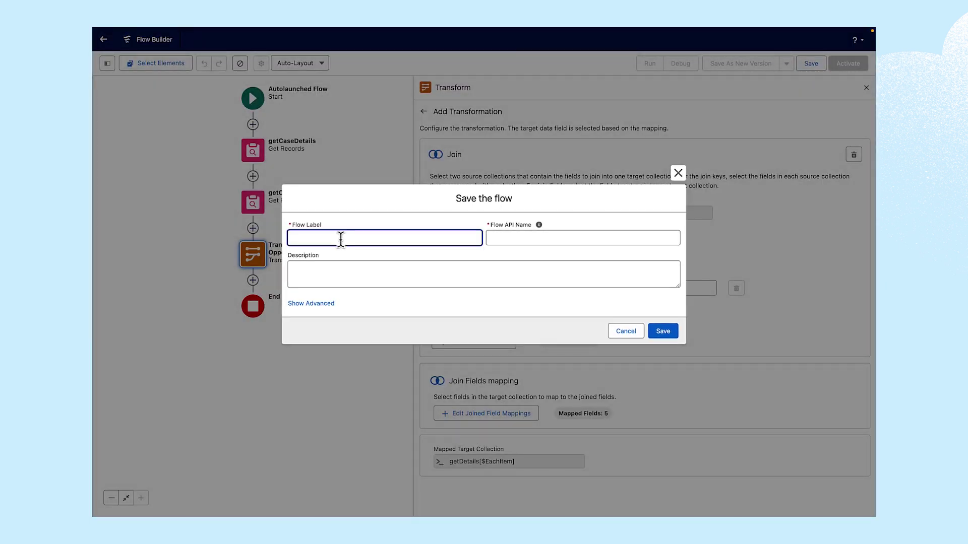
type("Tranform Data")
left_click(379, 210)
left_click(666, 333)
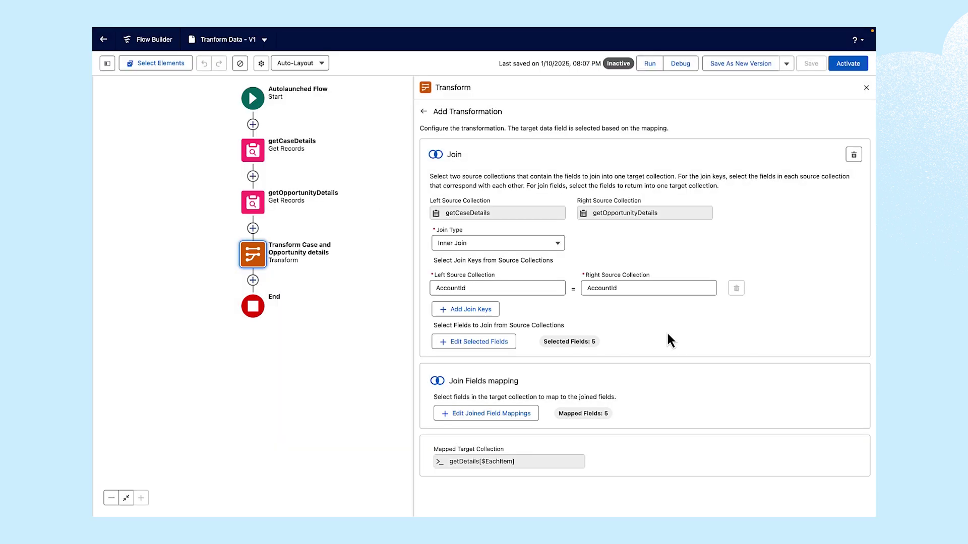
Debug Tranform Data with default options; inspect getCaseDetails, getOpportunityDetails and the joined getDetails records
left_click(680, 65)
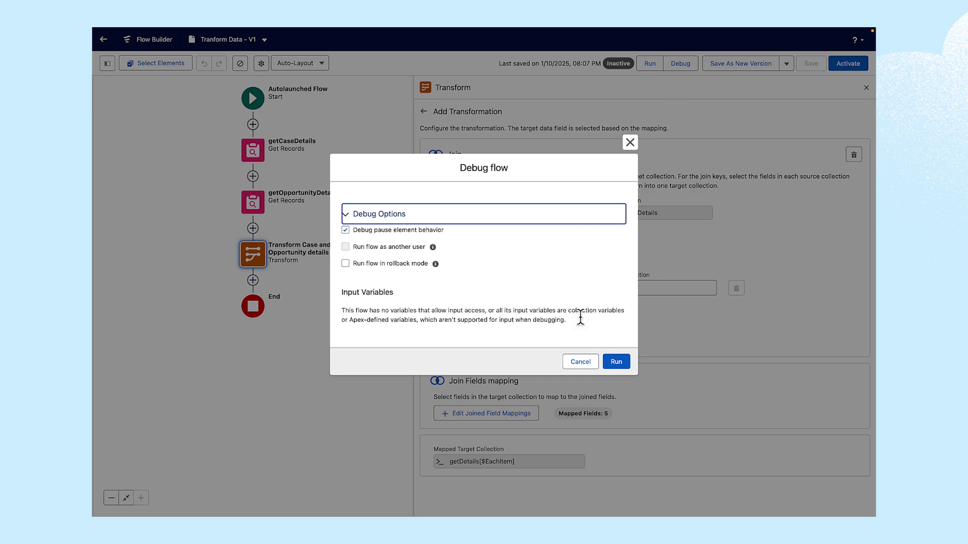
left_click(613, 361)
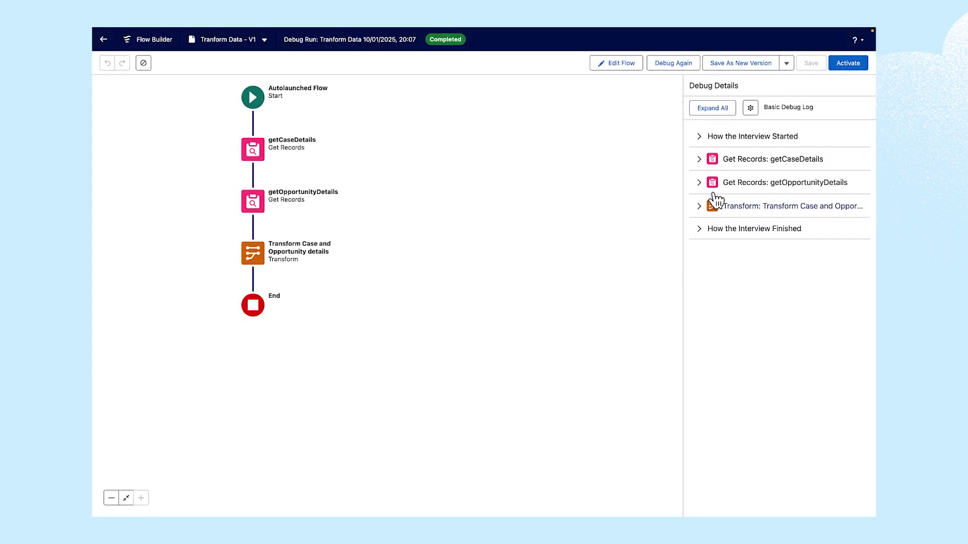
left_click(723, 155)
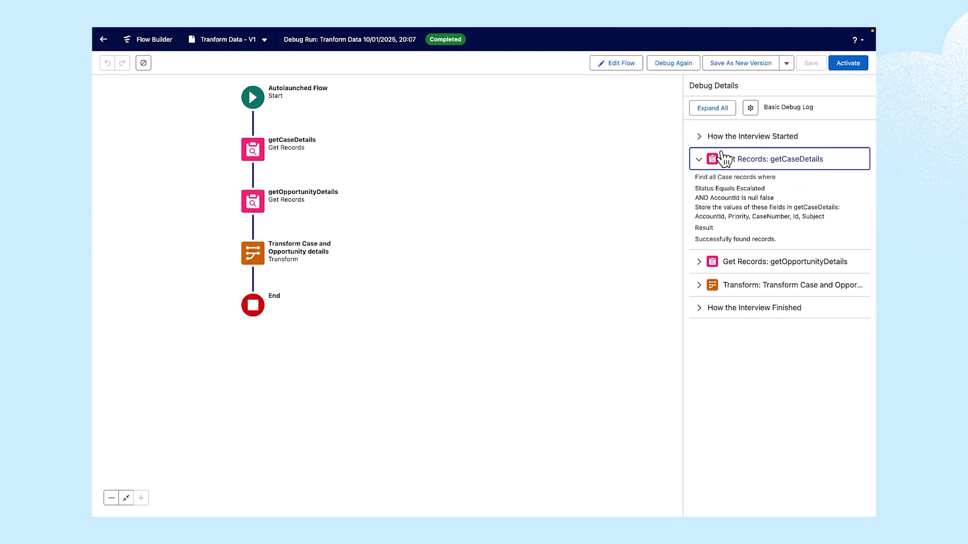
left_click(724, 262)
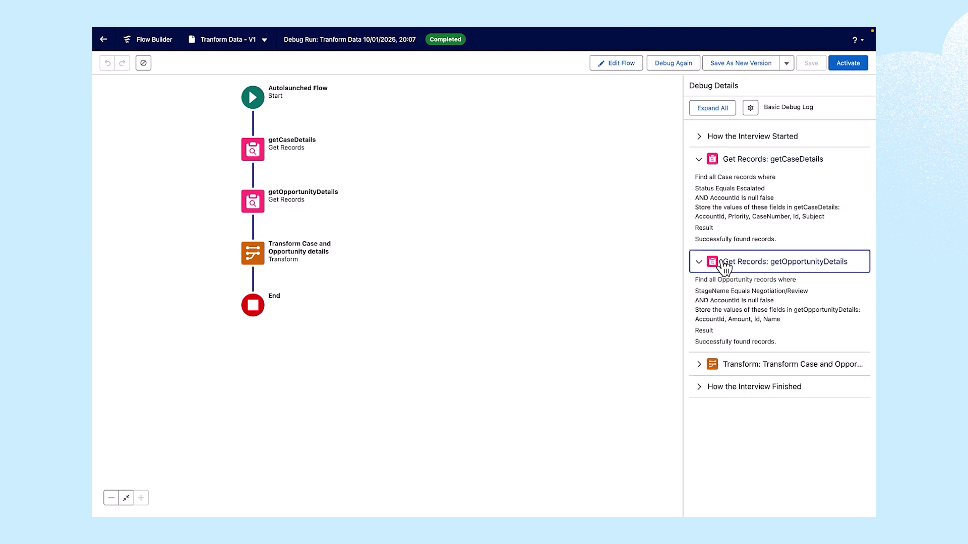
left_click(724, 368)
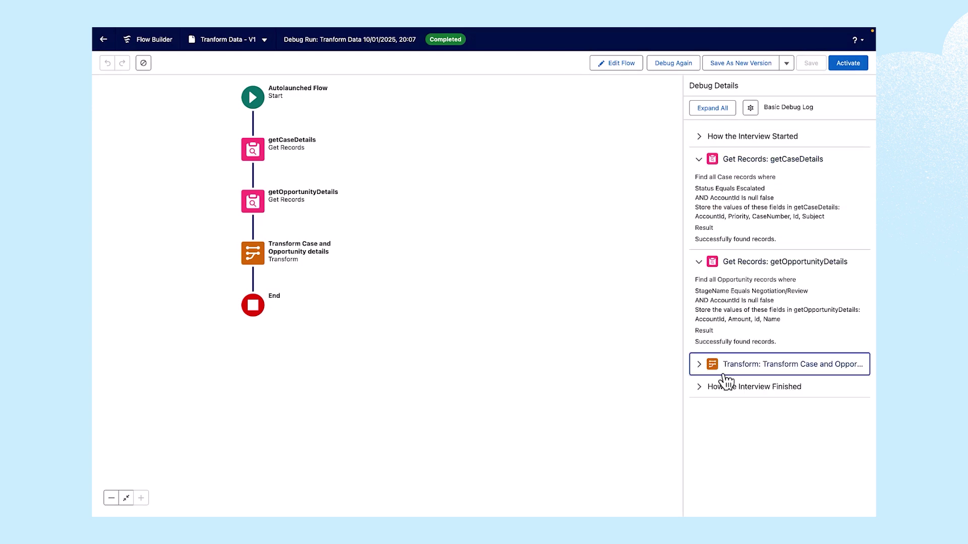
scroll(726, 381, "down", 3)
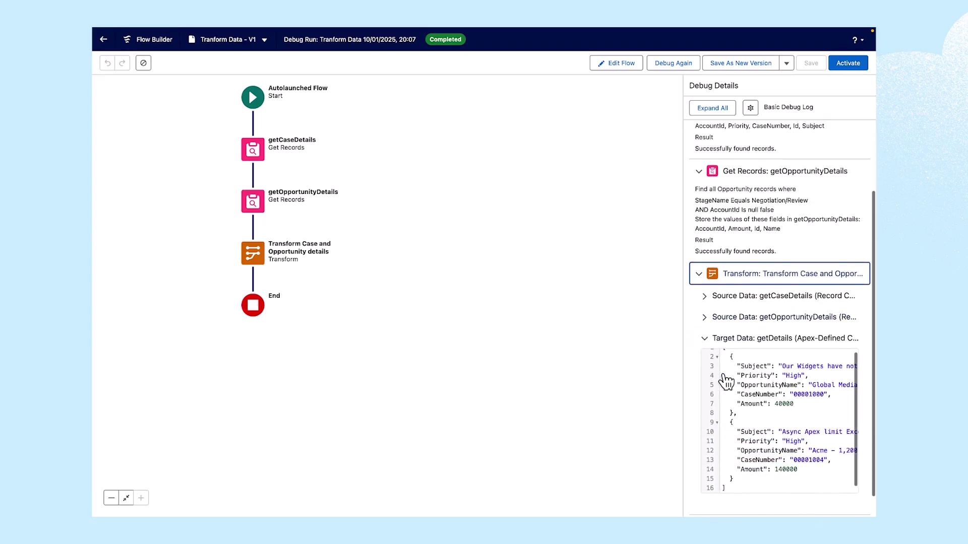